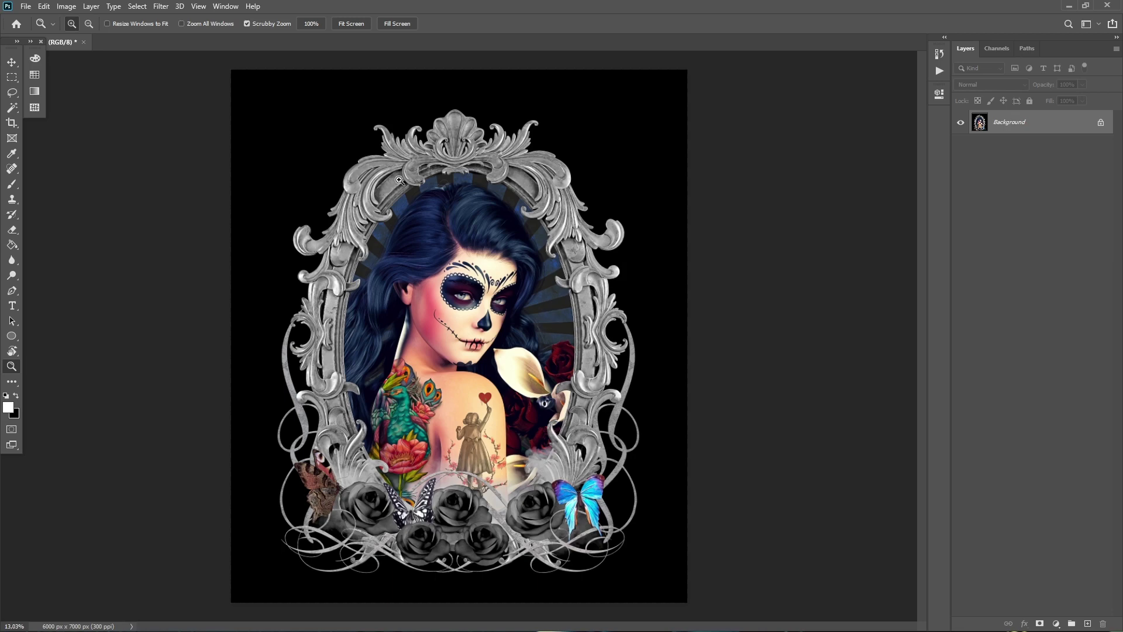
# Show the Actions panel and create a new action set named 'Remoção da cor Preta'
pyautogui.click(228, 7)
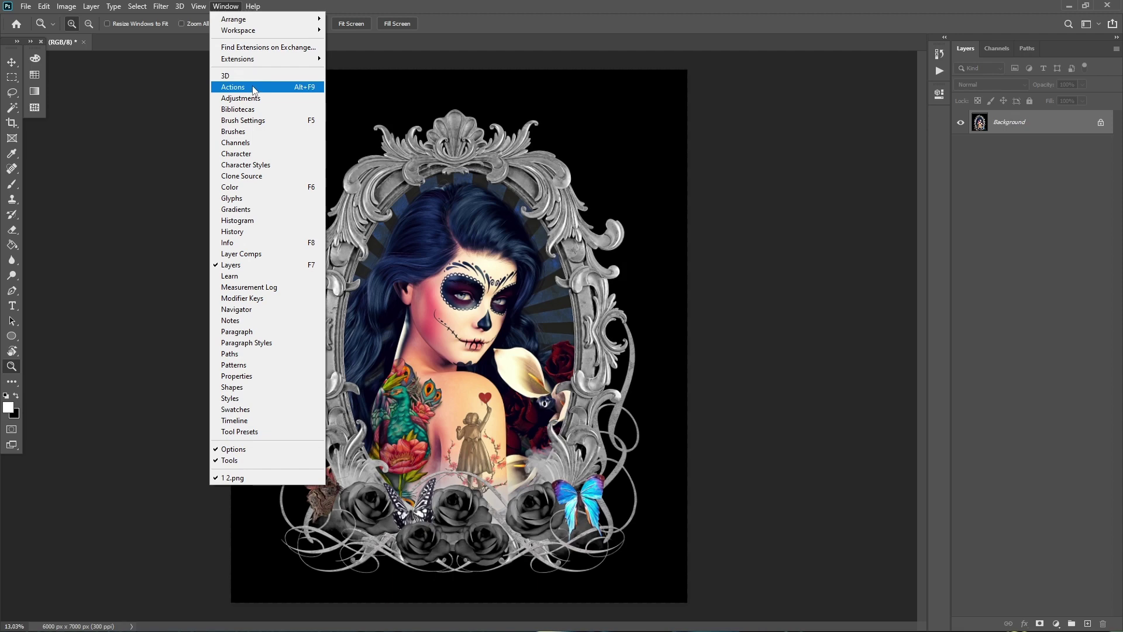
pyautogui.click(253, 90)
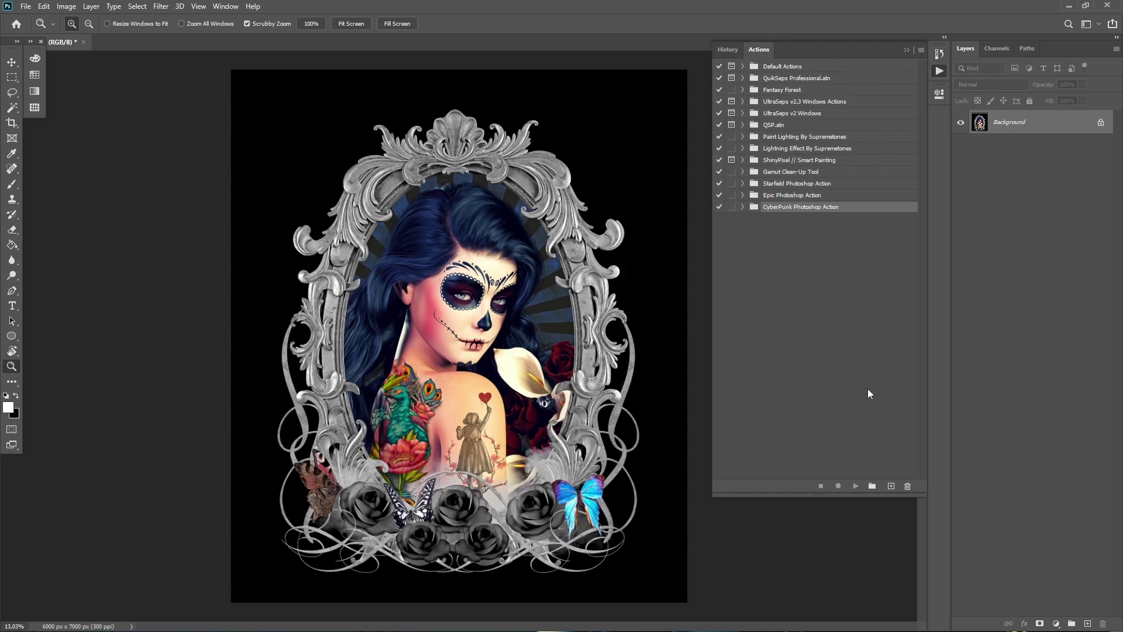
pyautogui.click(873, 487)
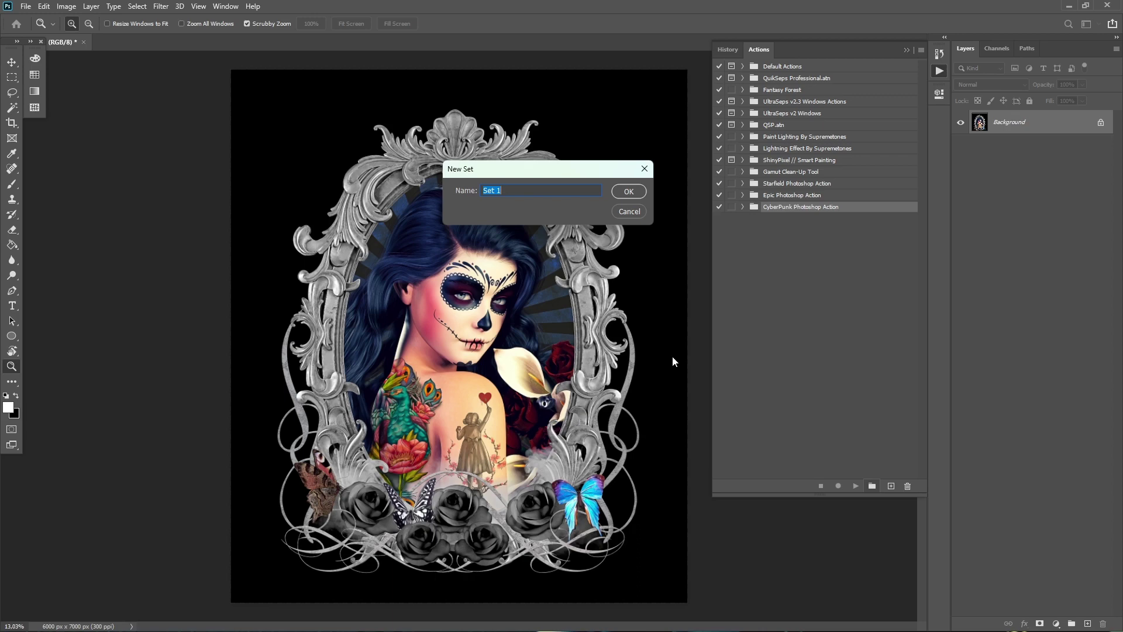
pyautogui.write('R')
pyautogui.write('e')
pyautogui.write('moç')
pyautogui.write('ão')
pyautogui.press('BackSpace')
pyautogui.press('BackSpace')
pyautogui.write('o da')
pyautogui.write(' cor ')
pyautogui.write('Preta')
pyautogui.click(626, 197)
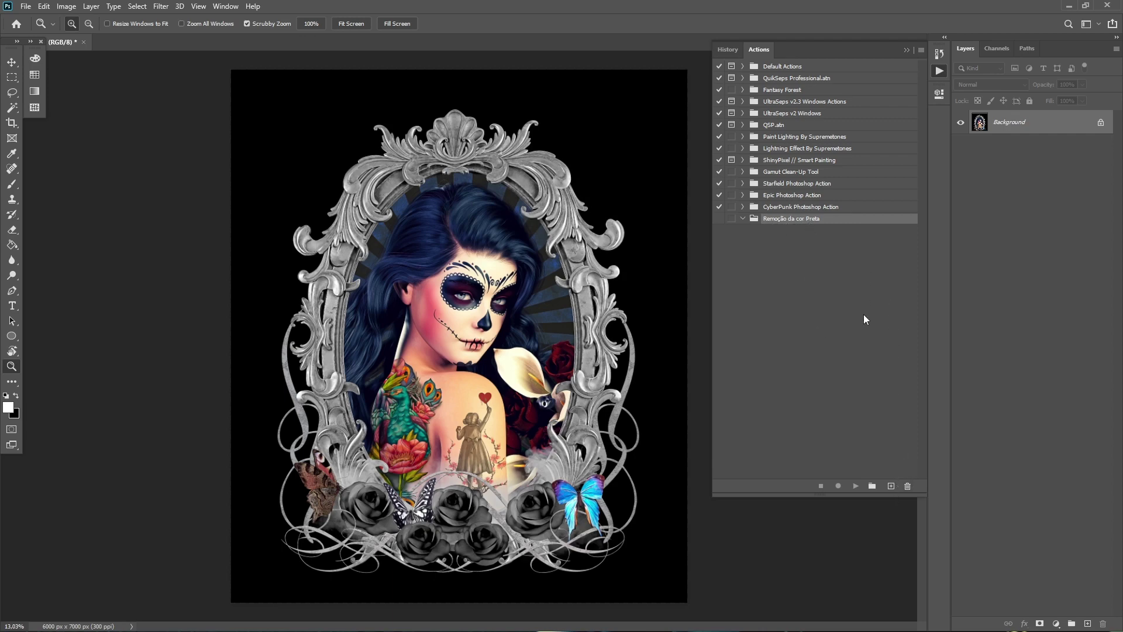
# Create a 'Remover Preto' action in the Remoção da cor Preta set and start recording
pyautogui.click(892, 486)
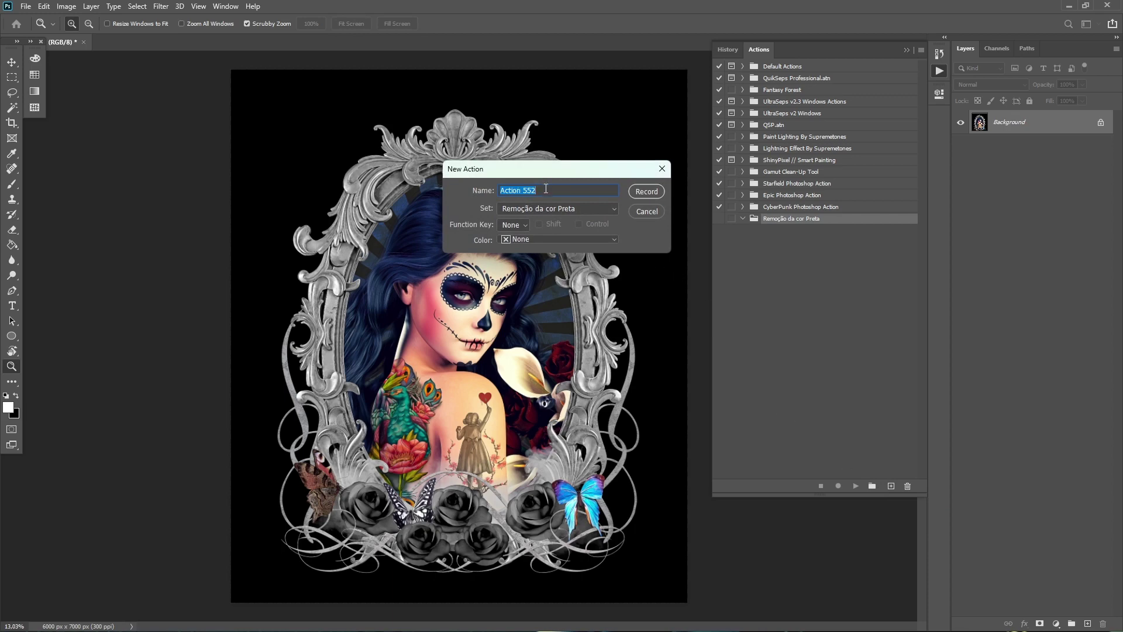
pyautogui.write('Remov')
pyautogui.write('er Pr')
pyautogui.write('eto')
pyautogui.click(743, 218)
pyautogui.click(654, 193)
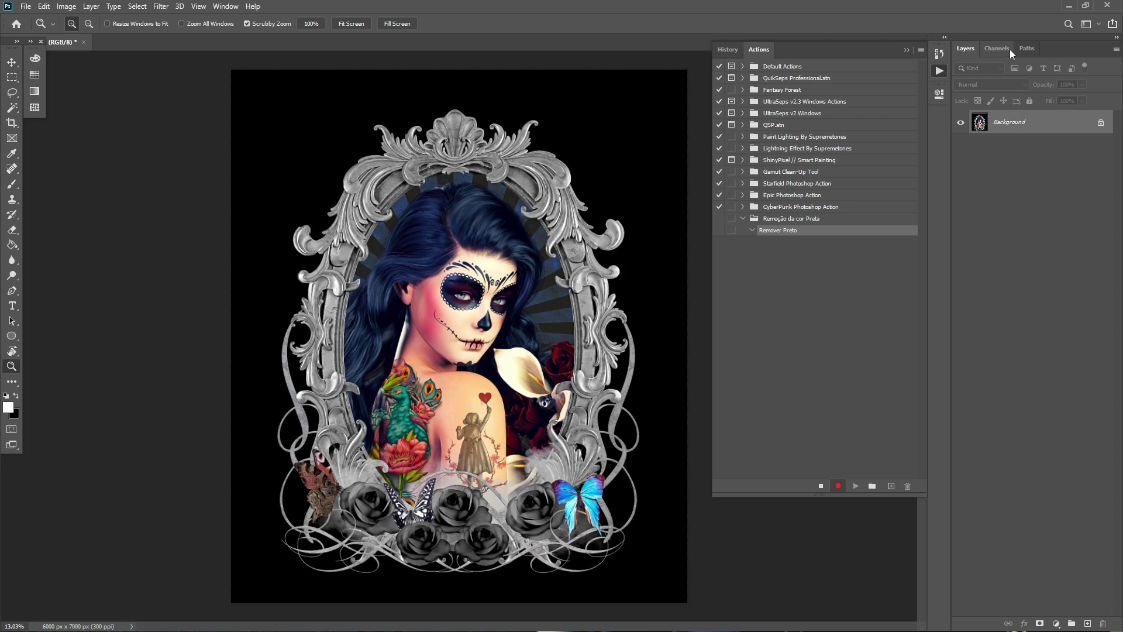
# Convert the locked Background into an editable layer named 'Design'
pyautogui.doubleClick(1034, 126)
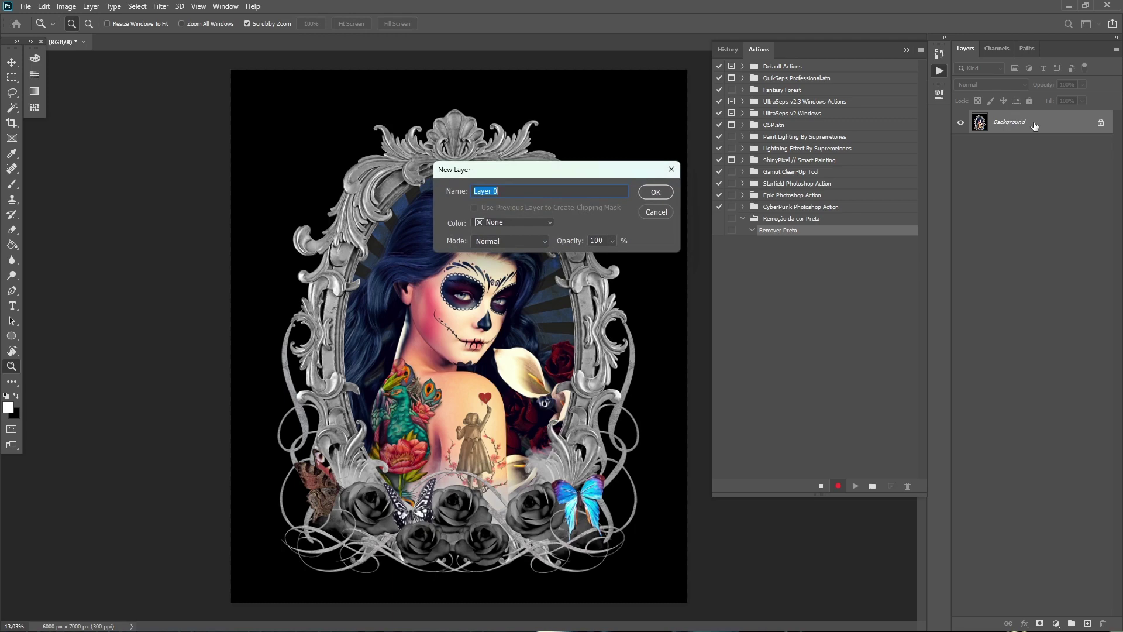
pyautogui.write('D')
pyautogui.write('esign')
pyautogui.click(652, 192)
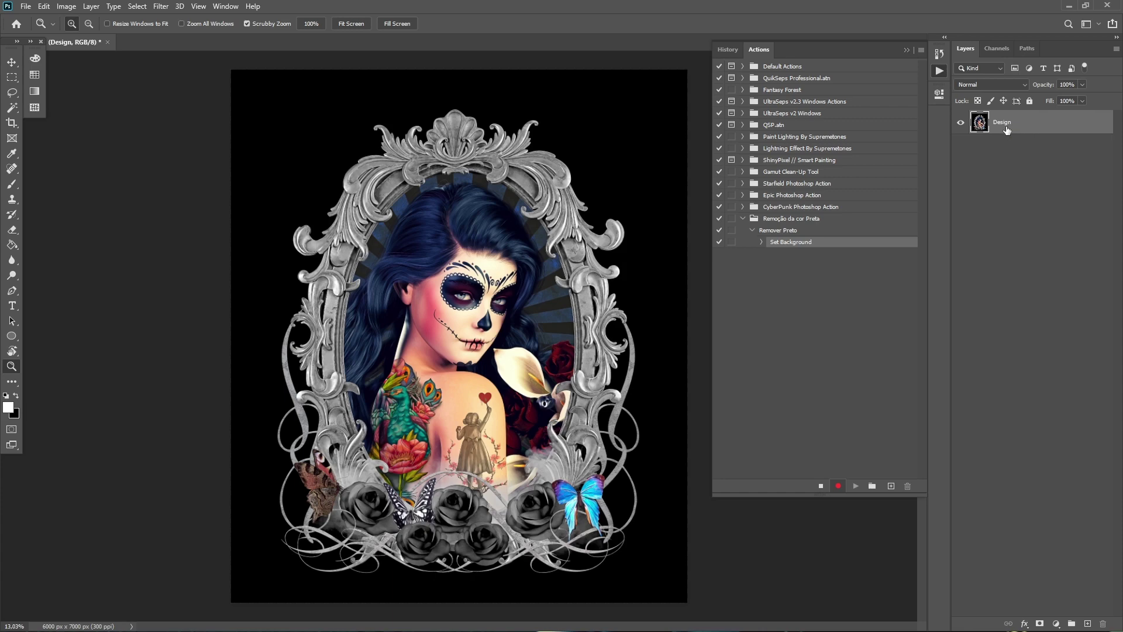
# Duplicate Design, hide the original, and rename the copy 'Detectar preto'
pyautogui.hotkey('ctrl', 'j')
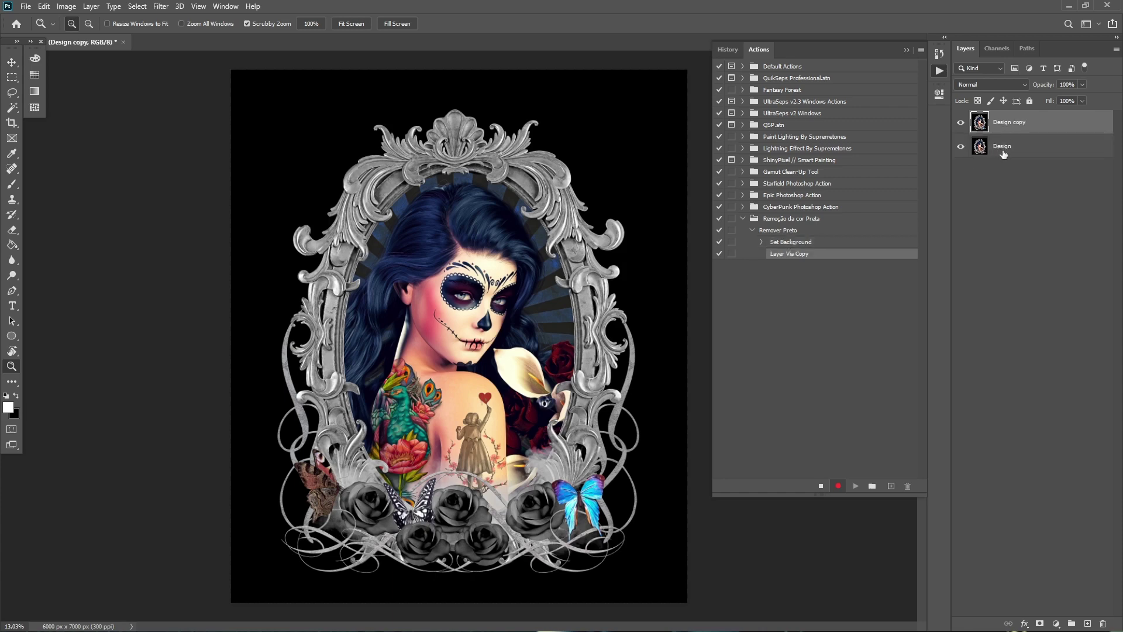
pyautogui.click(961, 149)
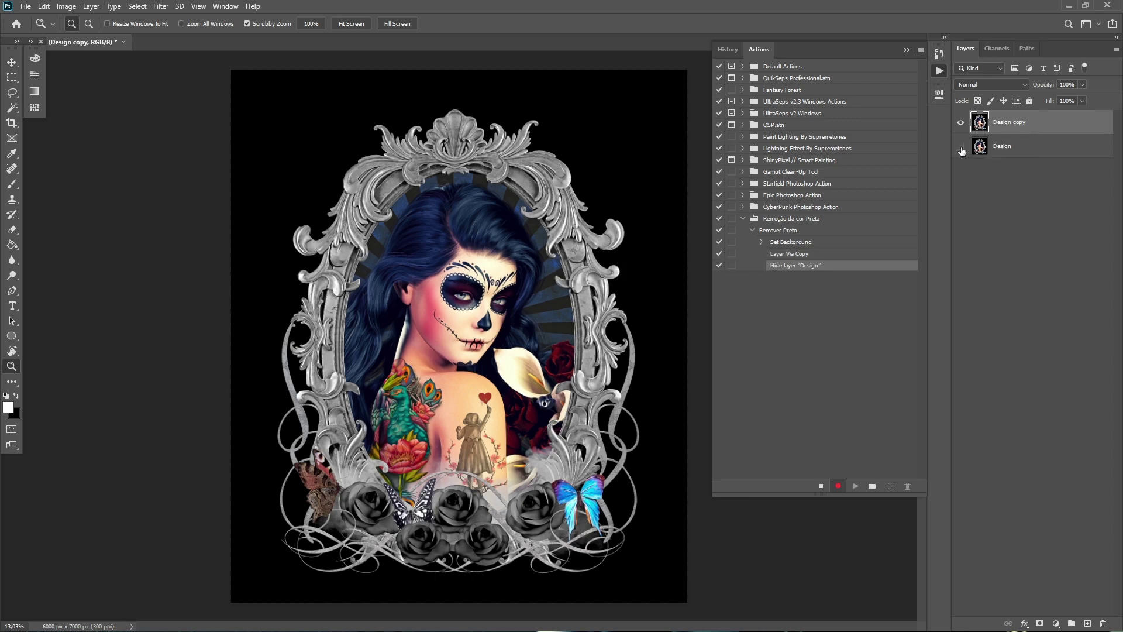
pyautogui.doubleClick(1021, 124)
pyautogui.write('Detectar preto')
pyautogui.press('Return')
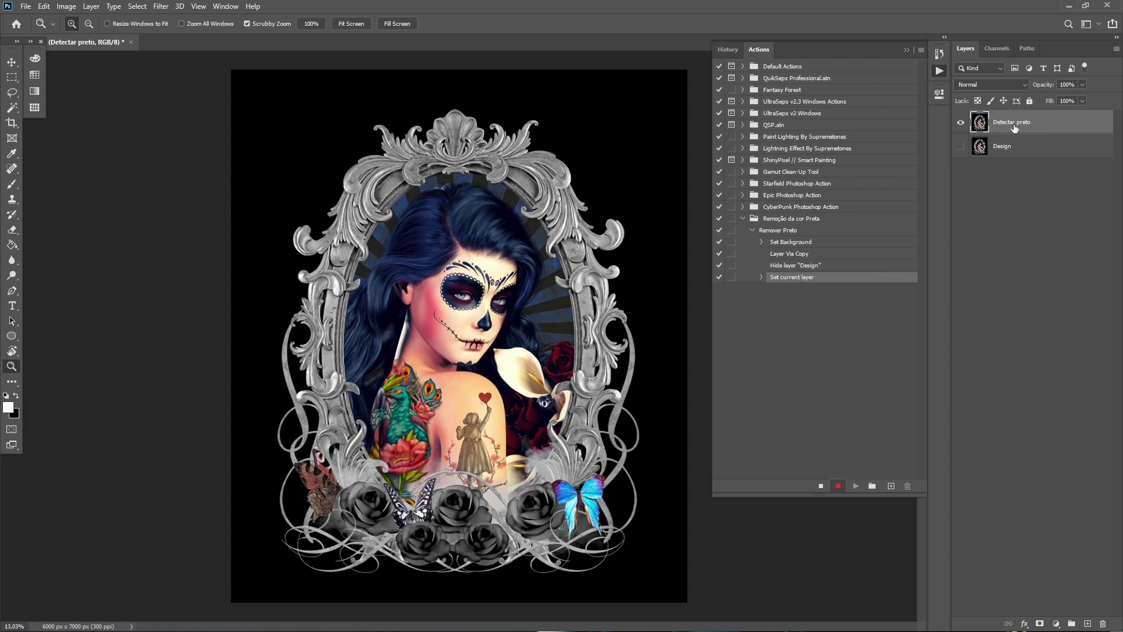
# Put the Detectar preto layer into a new group named 'Remover preto' and reselect the layer
pyautogui.rightClick(1053, 124)
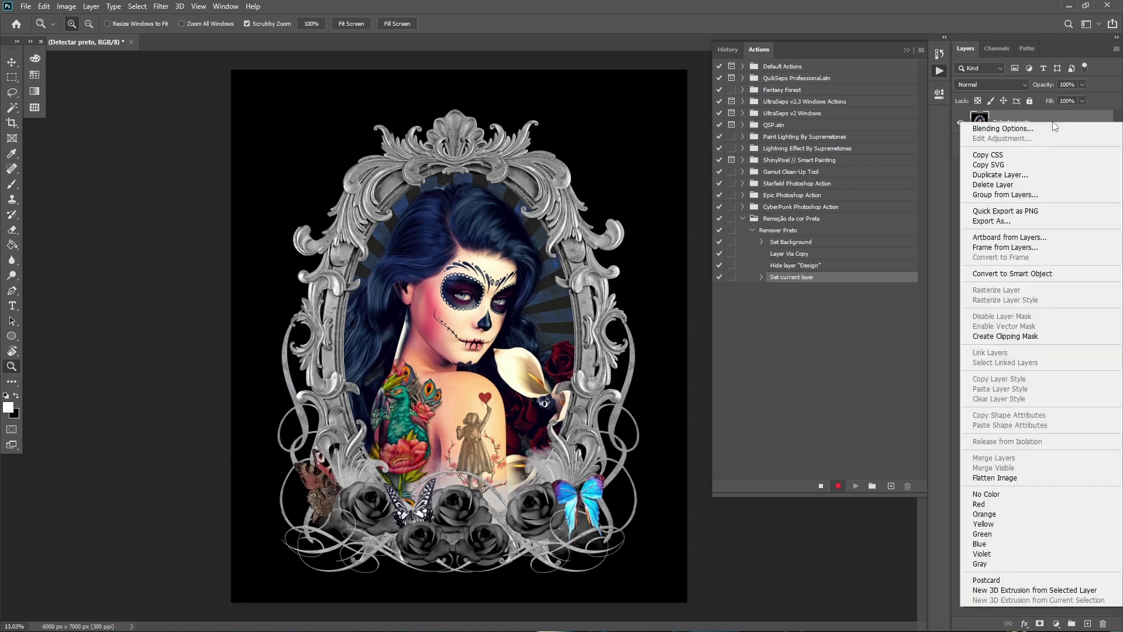
pyautogui.click(1041, 195)
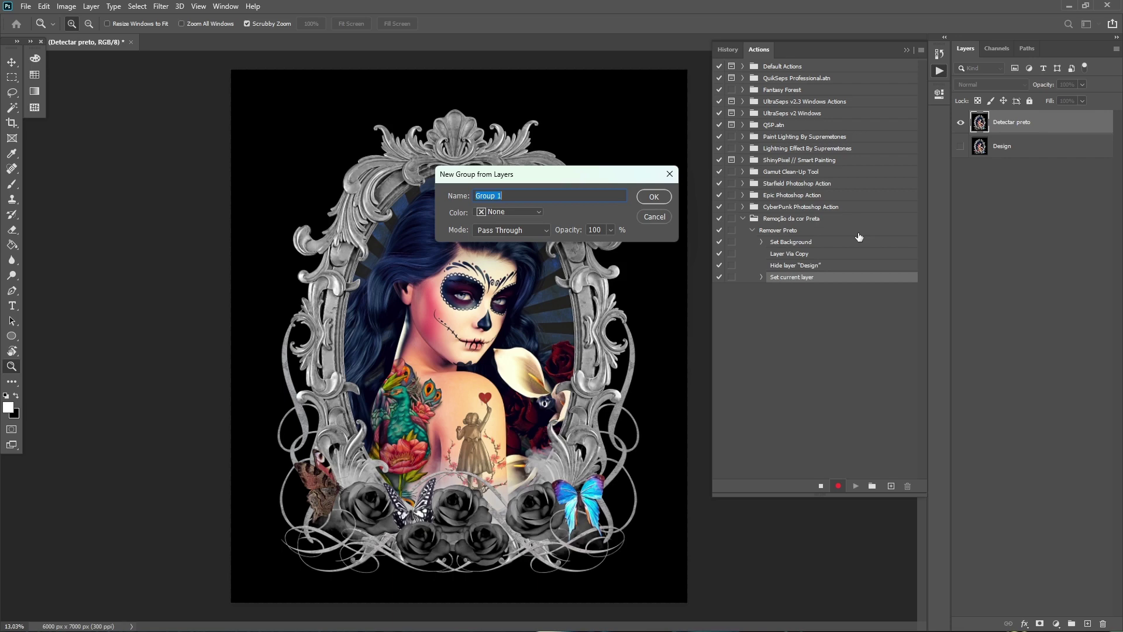
pyautogui.write('Remo')
pyautogui.write('ver ')
pyautogui.write('pre')
pyautogui.write('to')
pyautogui.click(654, 196)
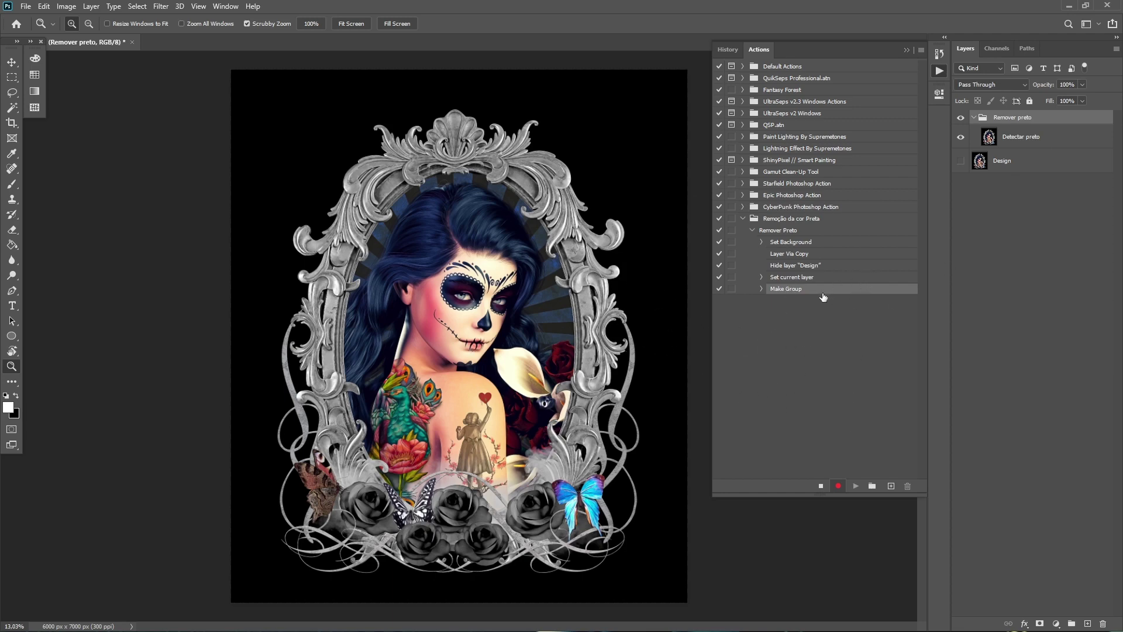
pyautogui.click(1060, 138)
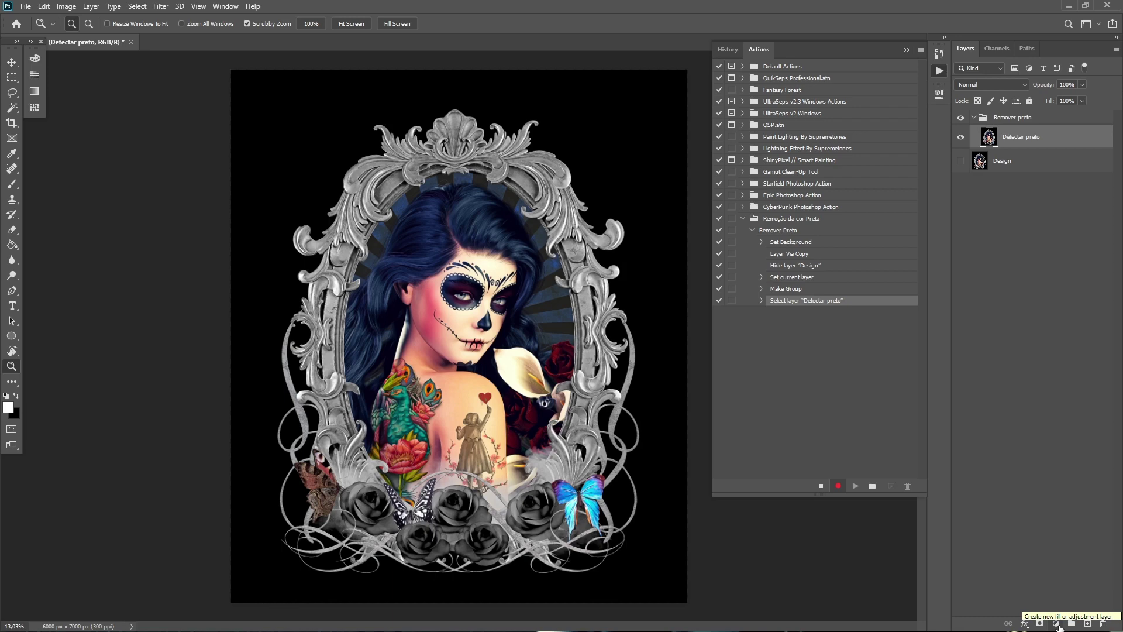
# Add a pure black (000000) Solid Color fill layer beneath Detectar preto
pyautogui.click(1056, 624)
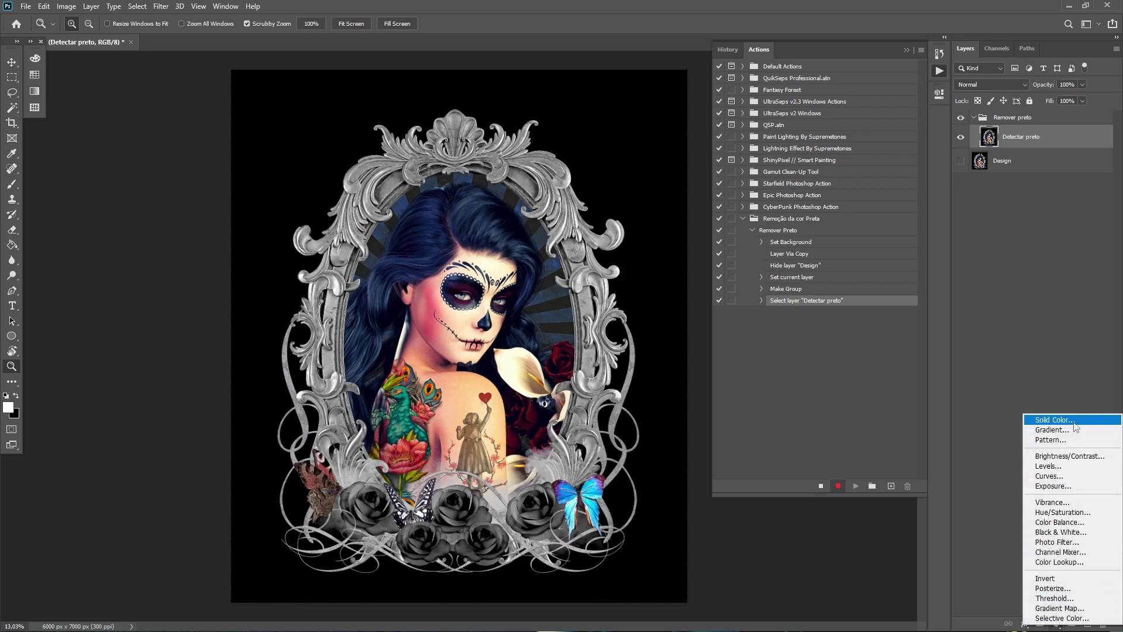
pyautogui.click(1053, 420)
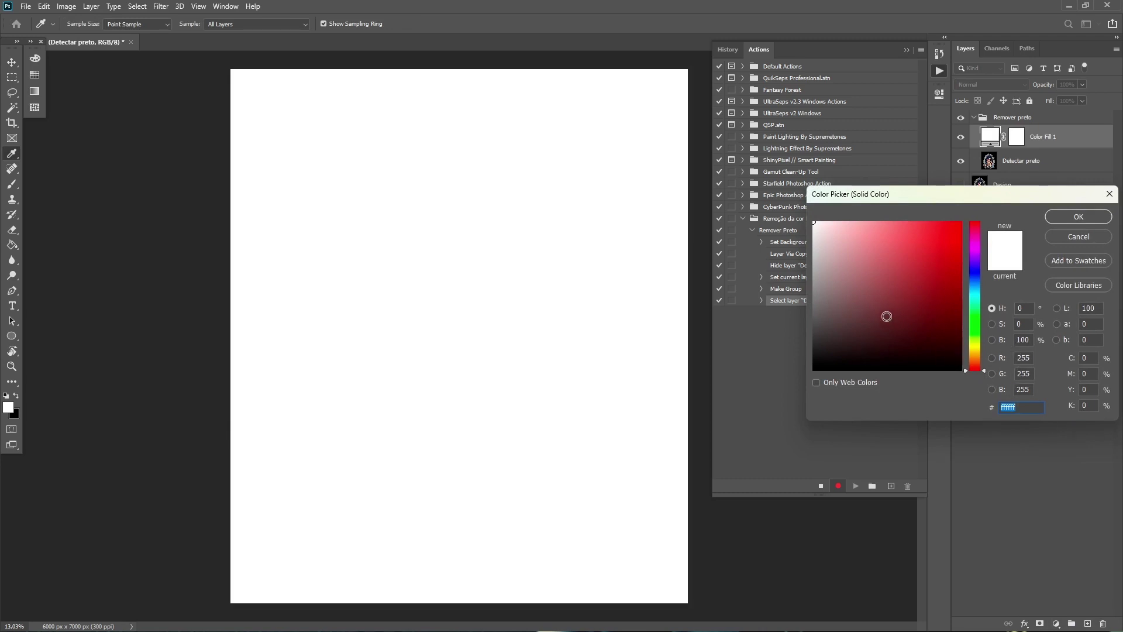
pyautogui.moveTo(852, 338); pyautogui.dragTo(811, 372)
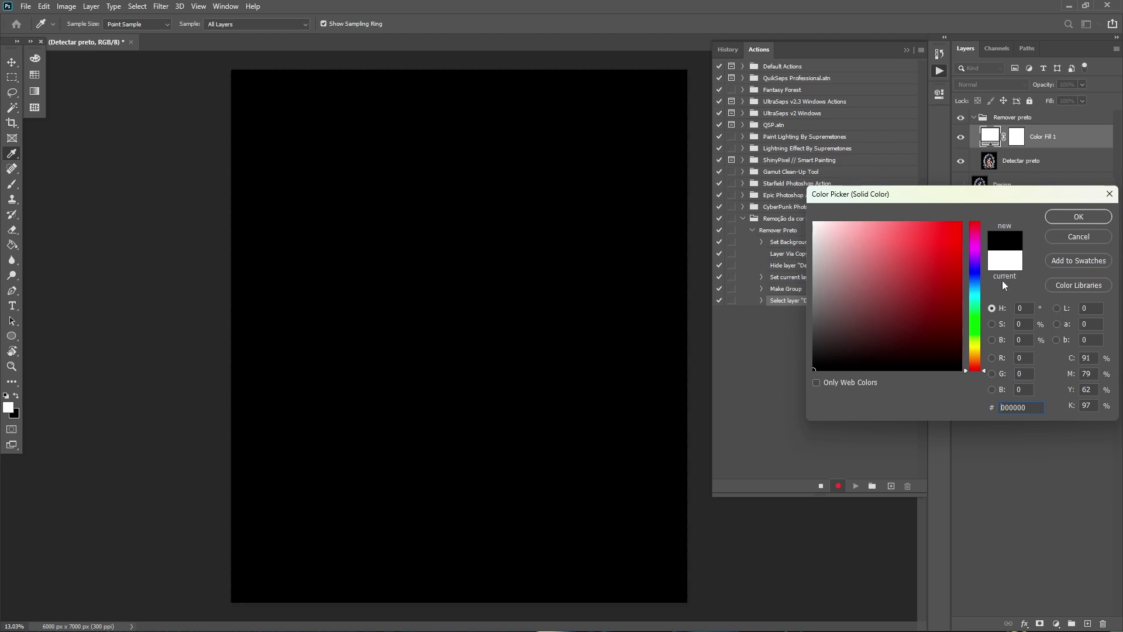
pyautogui.click(1079, 218)
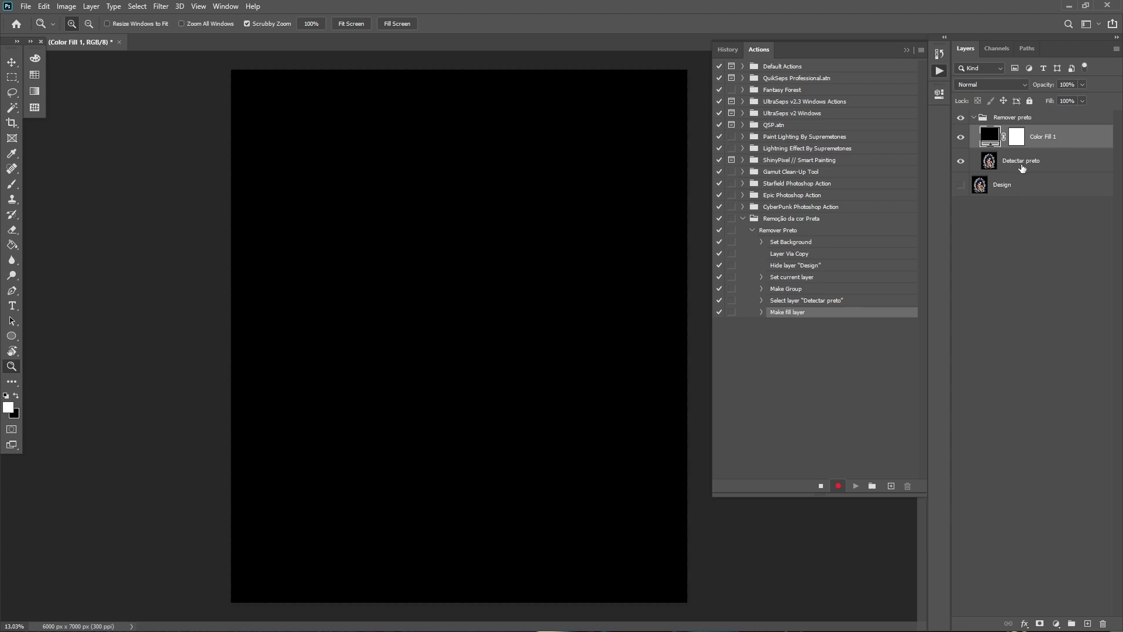
pyautogui.moveTo(1074, 138); pyautogui.dragTo(1069, 174)
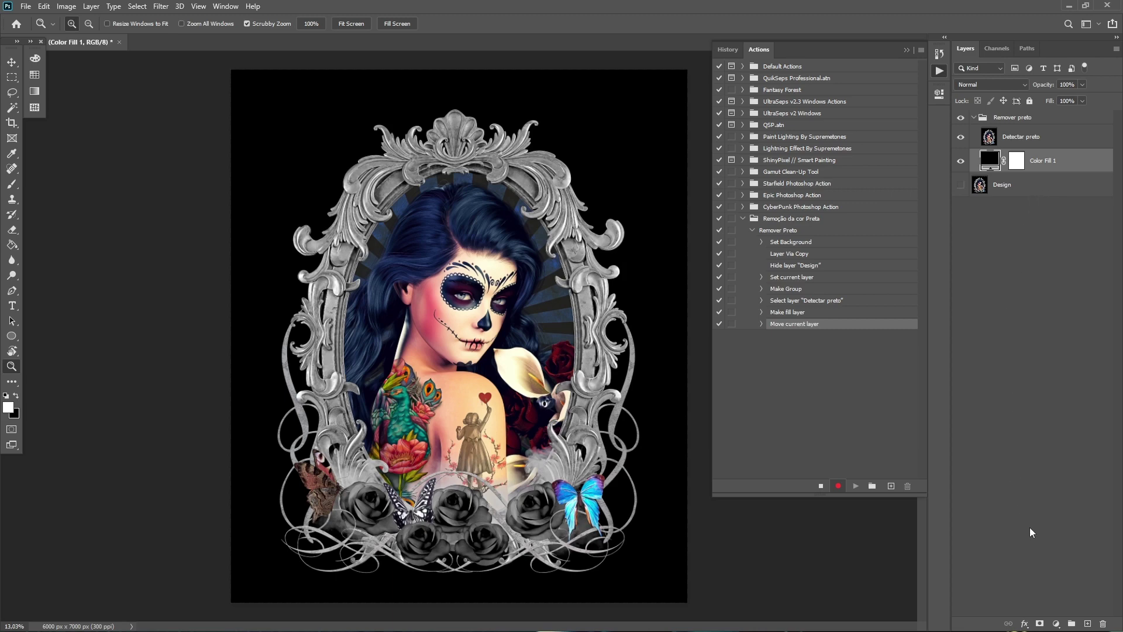
# Add a Black & White adjustment with Reds, Yellows, Greens, Cyans, Blues and Magentas at 100
pyautogui.click(1058, 624)
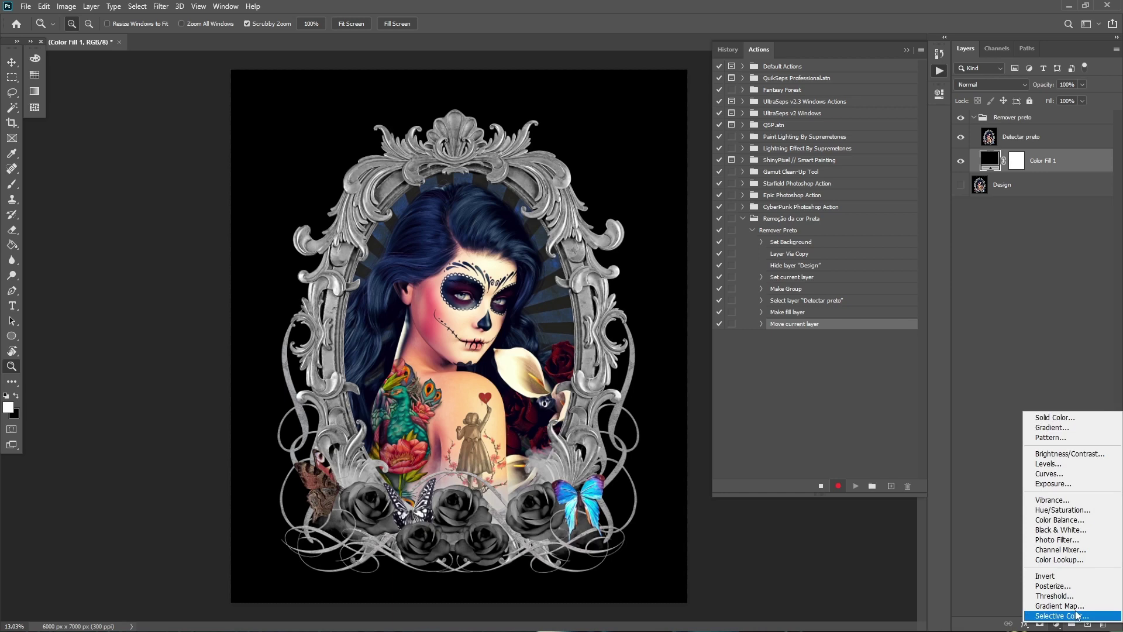
pyautogui.click(1106, 534)
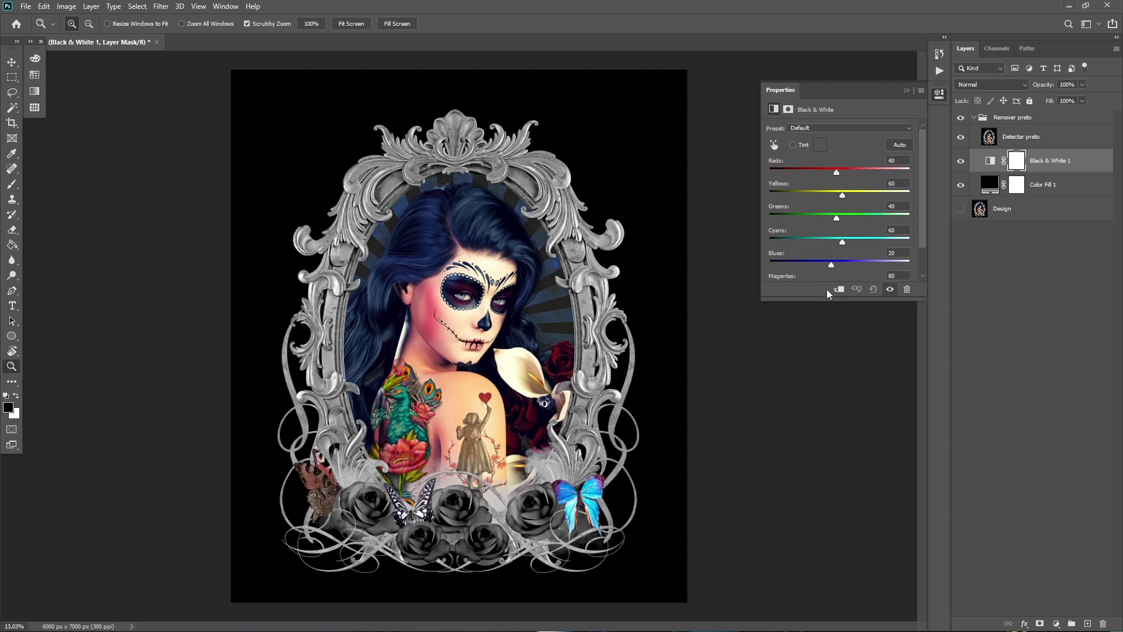
pyautogui.moveTo(824, 297); pyautogui.dragTo(824, 329)
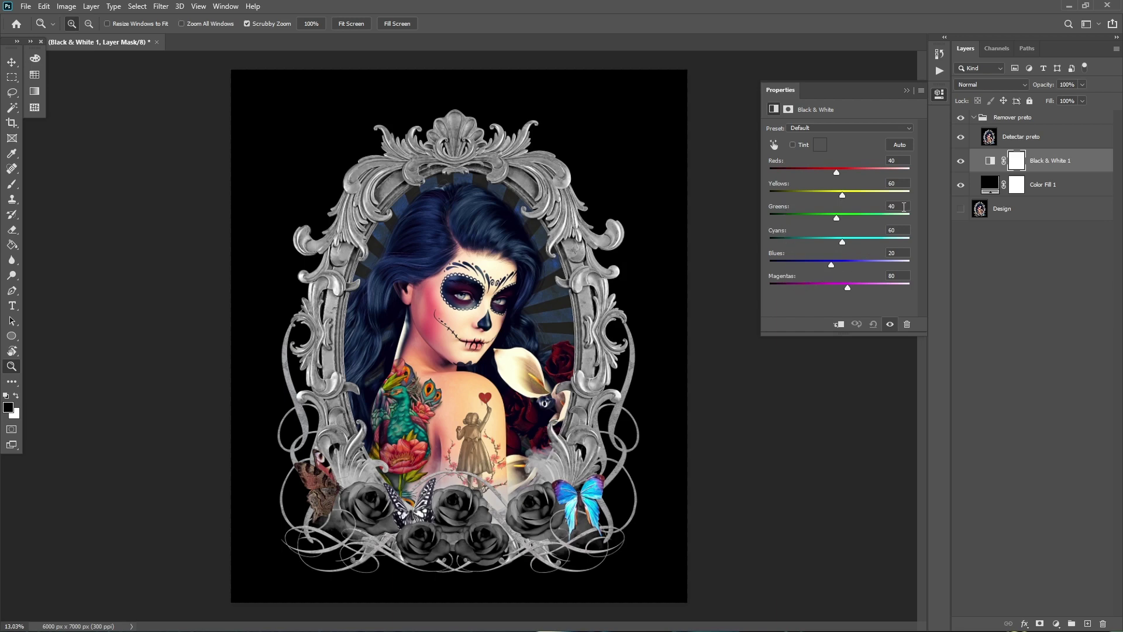
pyautogui.click(898, 159)
pyautogui.write('100')
pyautogui.write('00')
pyautogui.write('100')
pyautogui.doubleClick(904, 230)
pyautogui.write('100')
pyautogui.doubleClick(898, 253)
pyautogui.write('100')
pyautogui.write('1')
pyautogui.write('0')
# Move Black & White 1 above Detectar preto and load the RGB luminosity as a selection
pyautogui.click(908, 88)
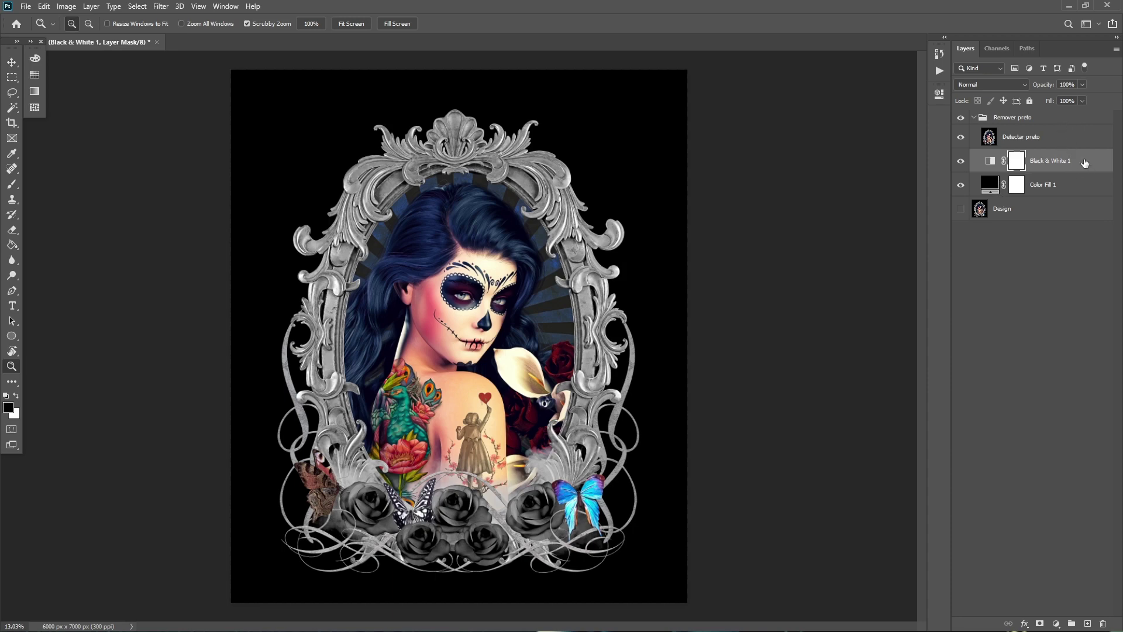
pyautogui.moveTo(1084, 163); pyautogui.dragTo(1082, 126)
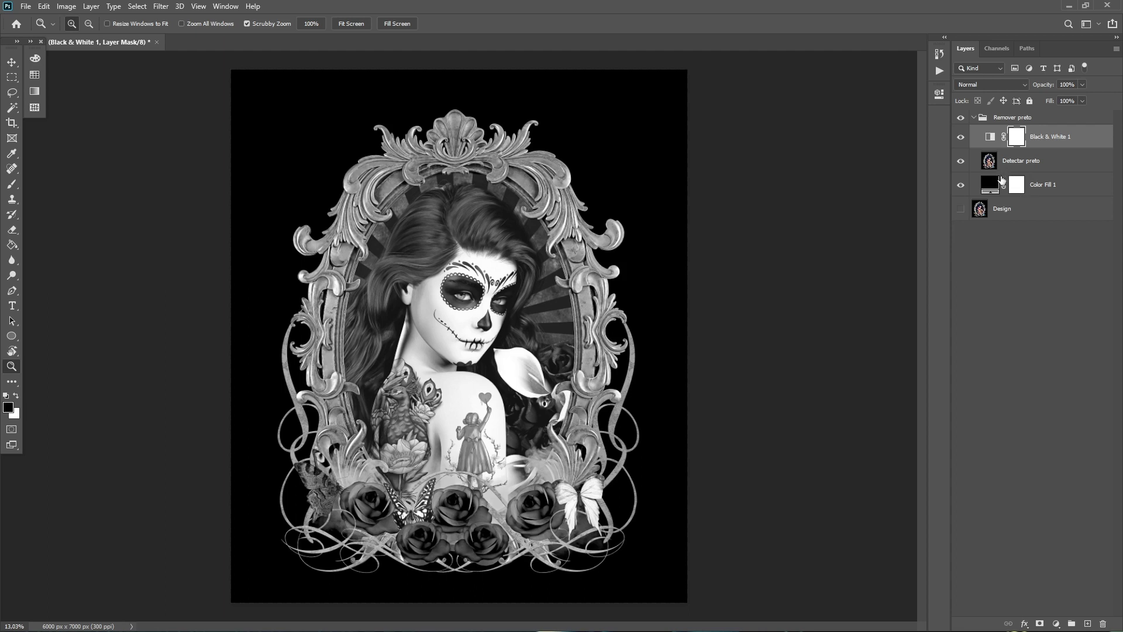
pyautogui.click(996, 49)
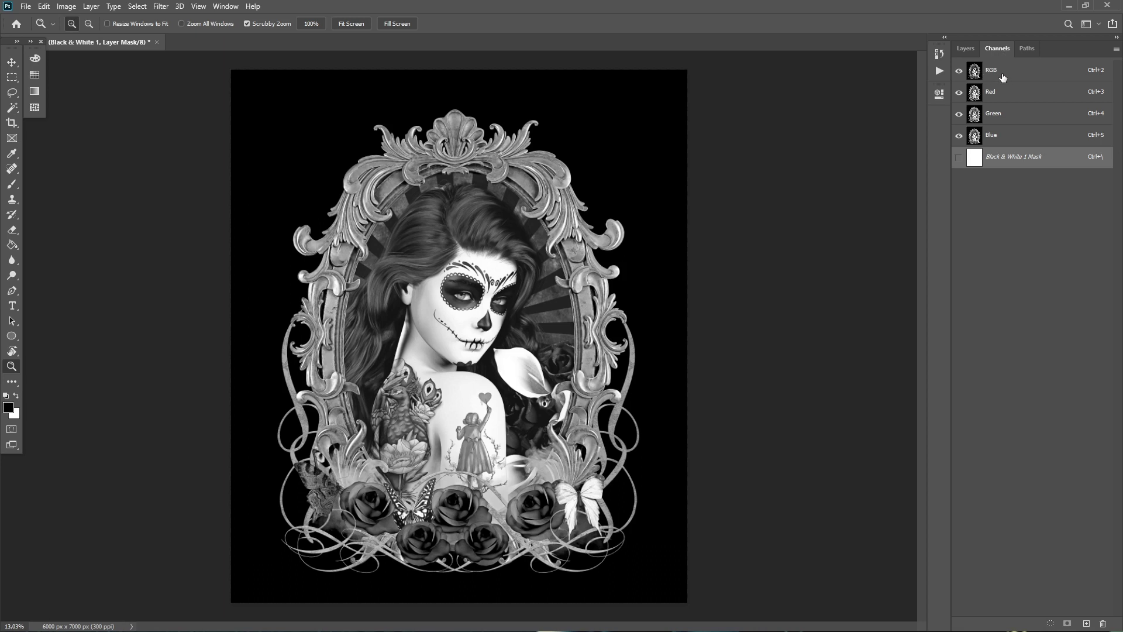
pyautogui.moveTo(1004, 75); pyautogui.dragTo(1014, 76)
pyautogui.moveTo(1015, 76); pyautogui.dragTo(1014, 70)
pyautogui.keyDown('ctrl'); pyautogui.click(1016, 74); pyautogui.keyUp('ctrl')
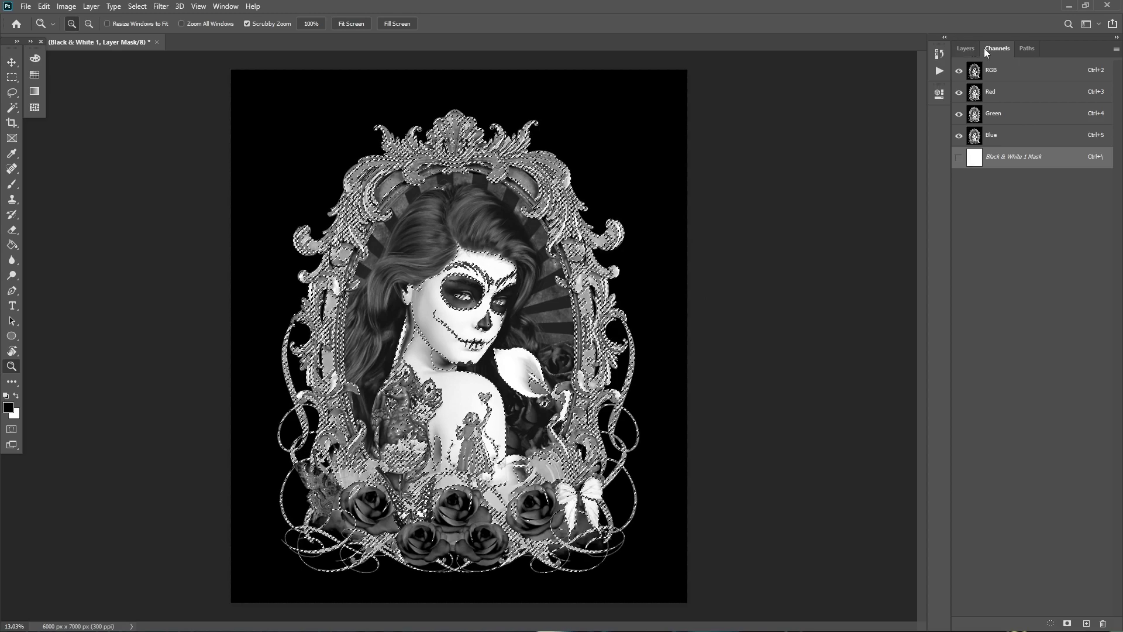
pyautogui.click(966, 50)
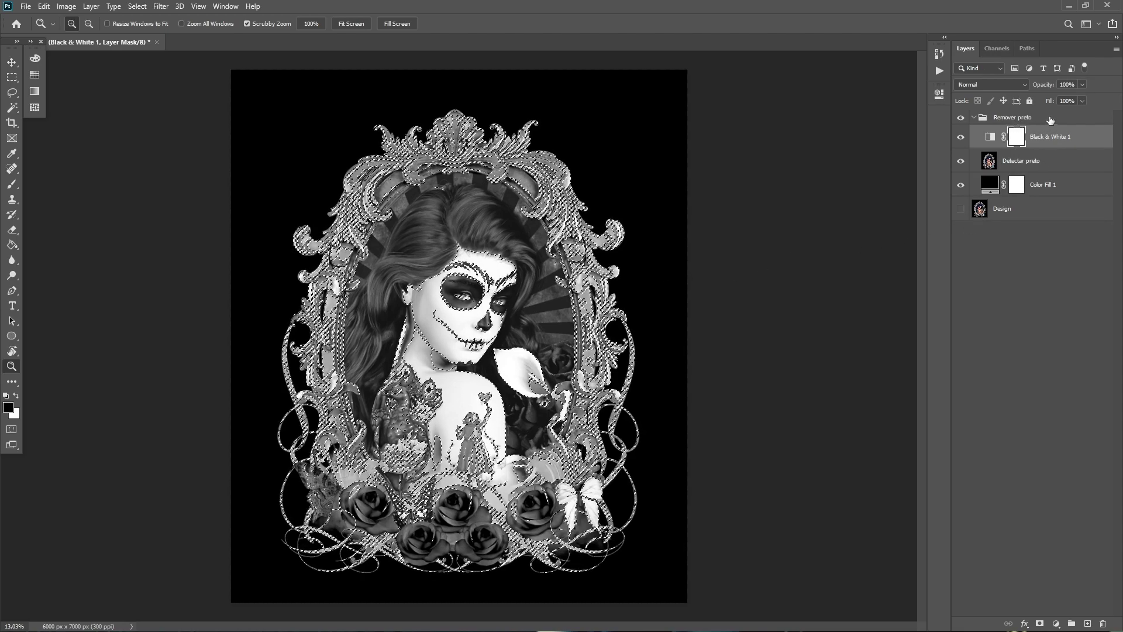
# Add a layer mask from the luminosity selection to the Remover preto group
pyautogui.click(1048, 119)
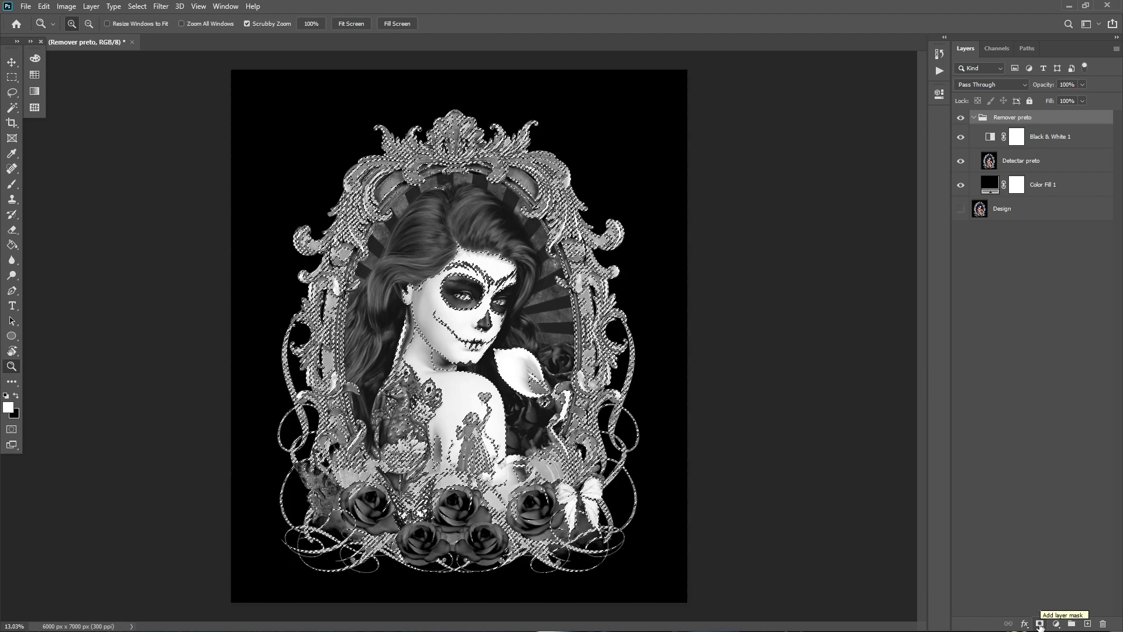
pyautogui.click(1040, 624)
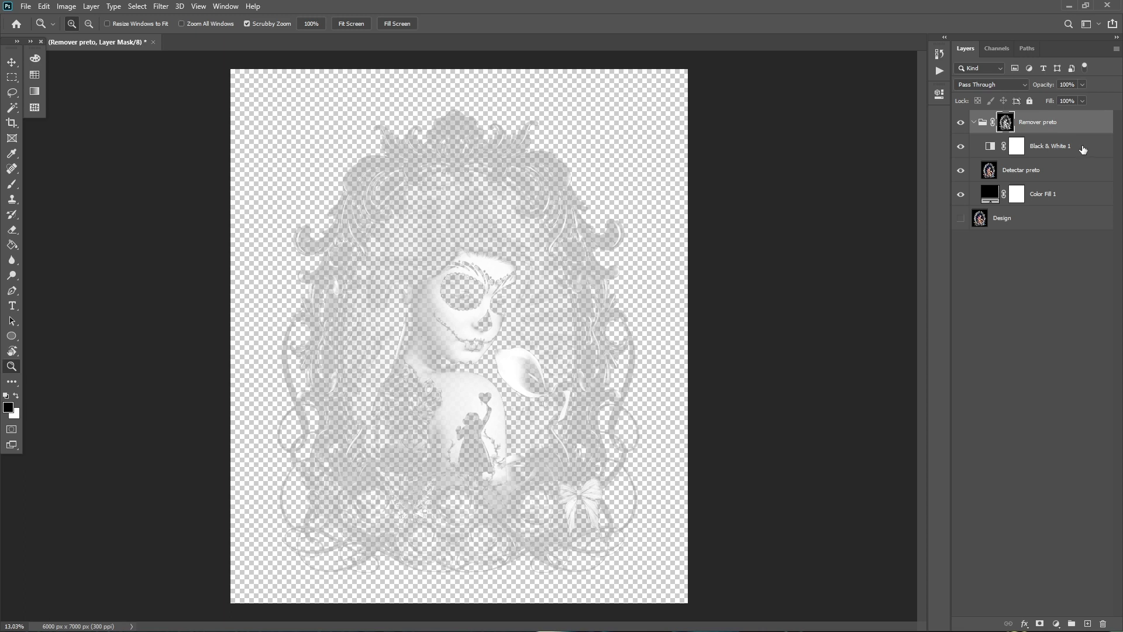
# Set the Black & White 1 layer's blend mode to Divide, then select Color Fill 1
pyautogui.click(1081, 148)
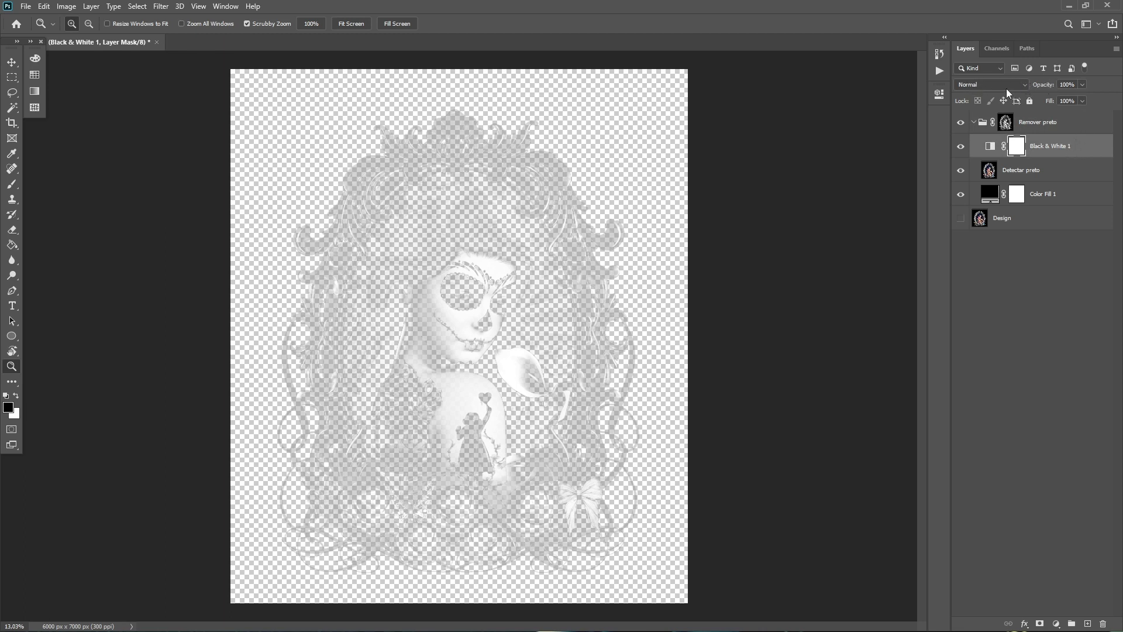
pyautogui.click(1024, 84)
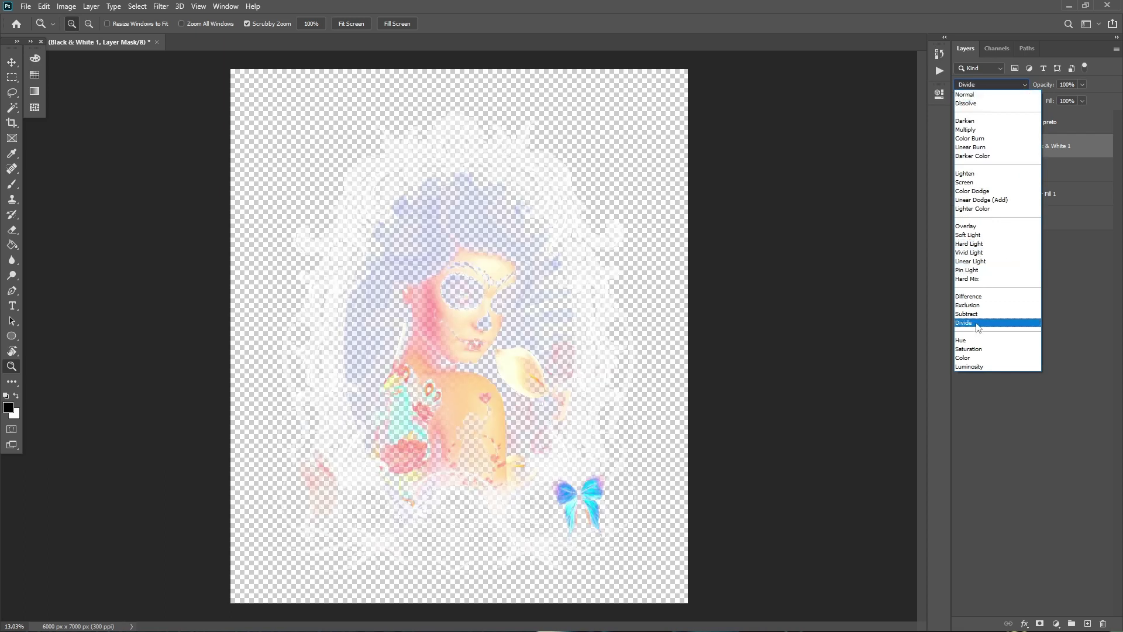
pyautogui.click(982, 326)
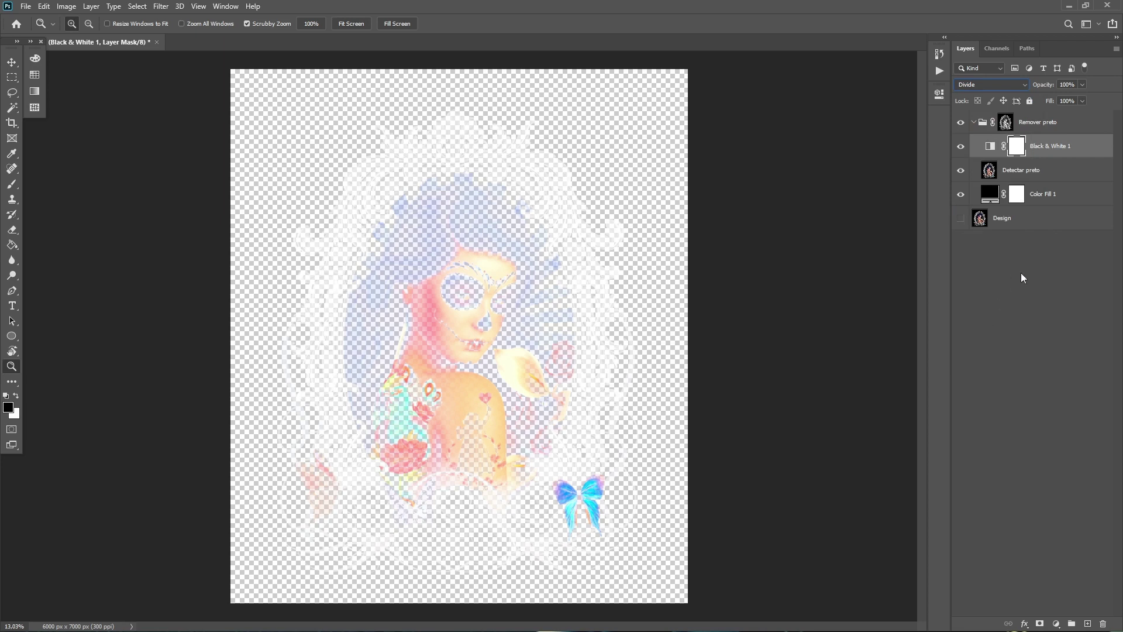
pyautogui.click(1068, 196)
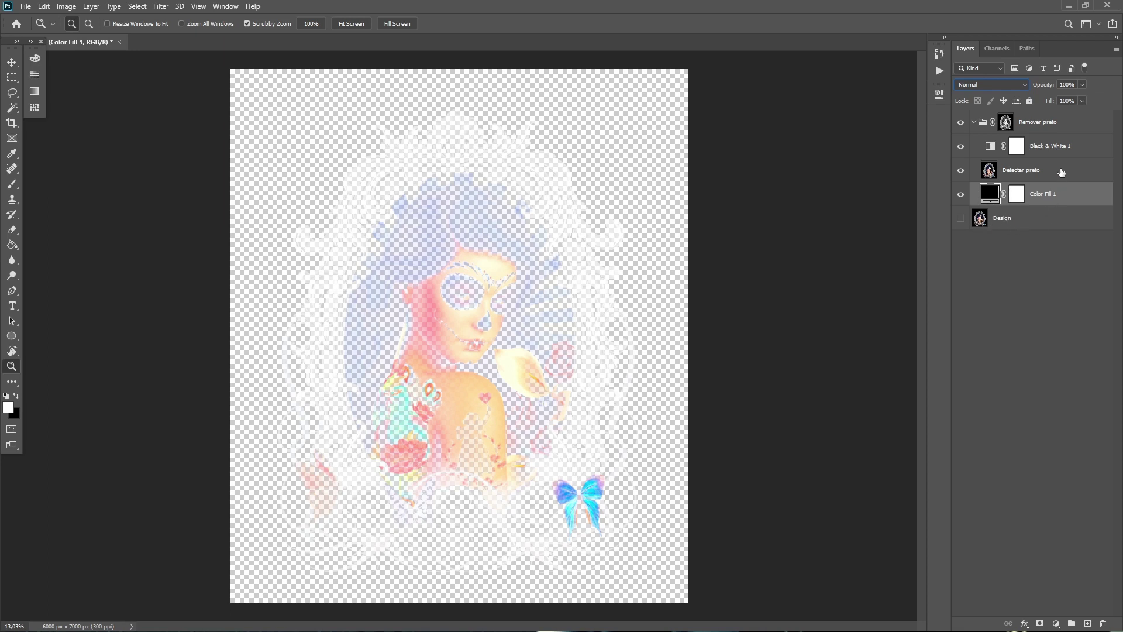
# Group Color Fill 1, Detectar preto, Black & White 1 and the Remover preto group into Group 1
pyautogui.keyDown('shift'); pyautogui.click(1062, 175); pyautogui.keyUp('shift')
pyautogui.keyDown('shift'); pyautogui.click(1085, 143); pyautogui.keyUp('shift')
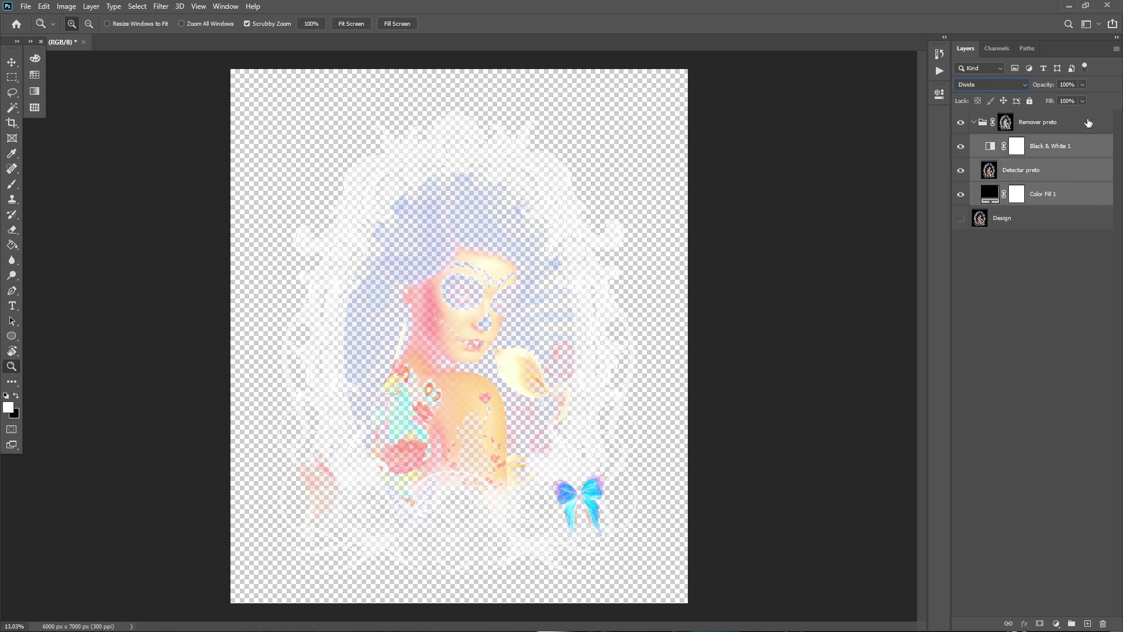
pyautogui.keyDown('shift'); pyautogui.click(1087, 125); pyautogui.keyUp('shift')
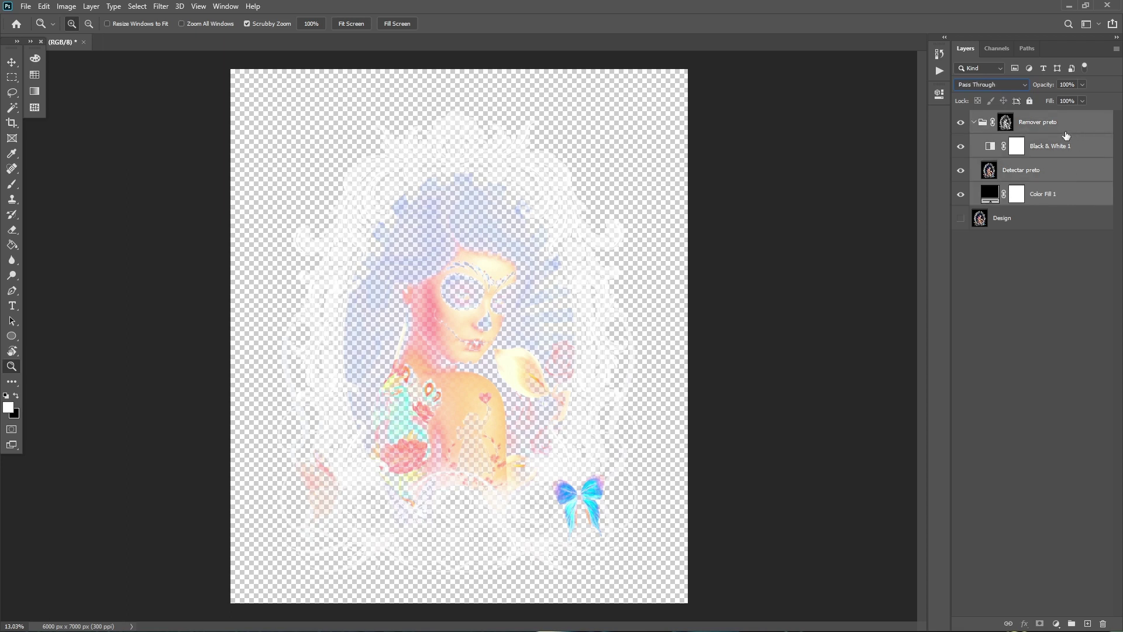
pyautogui.rightClick(1073, 176)
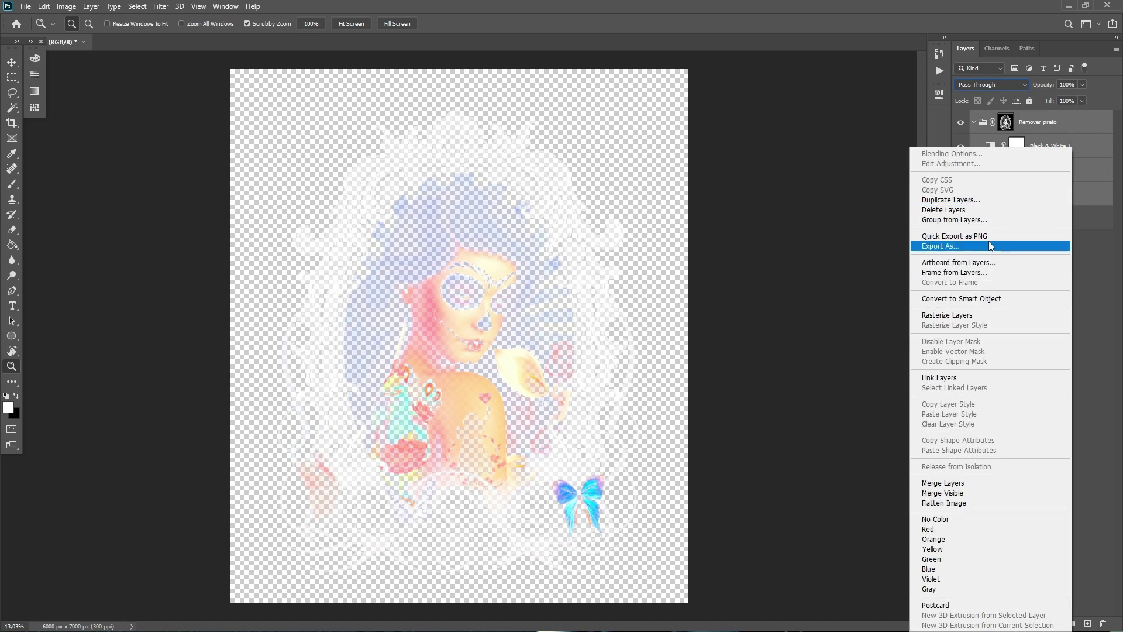
pyautogui.click(988, 221)
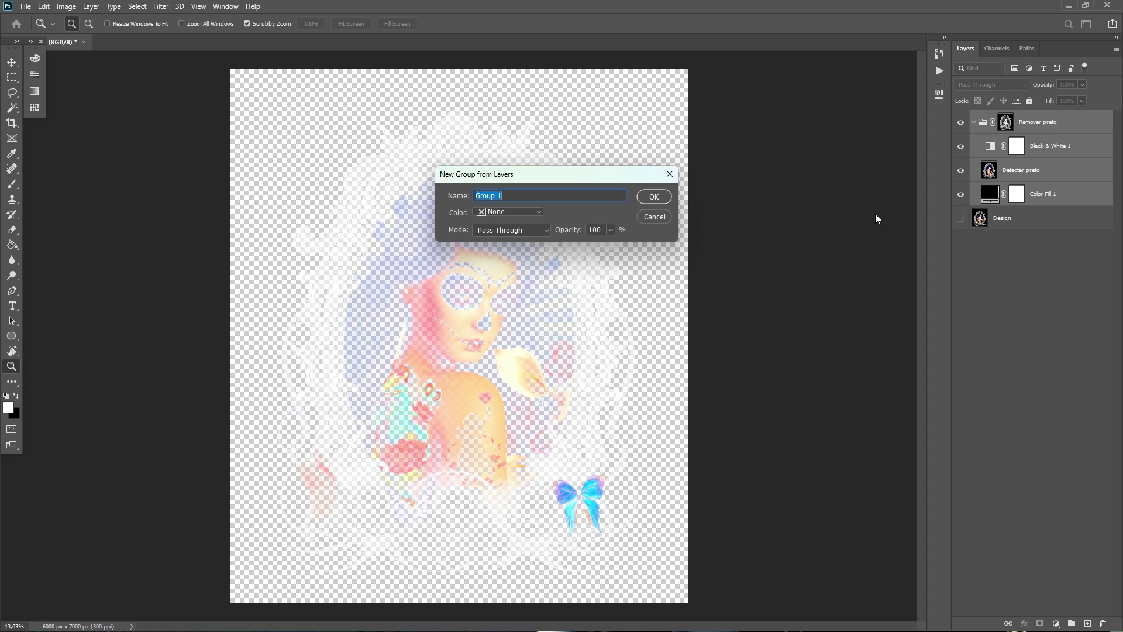
pyautogui.click(661, 199)
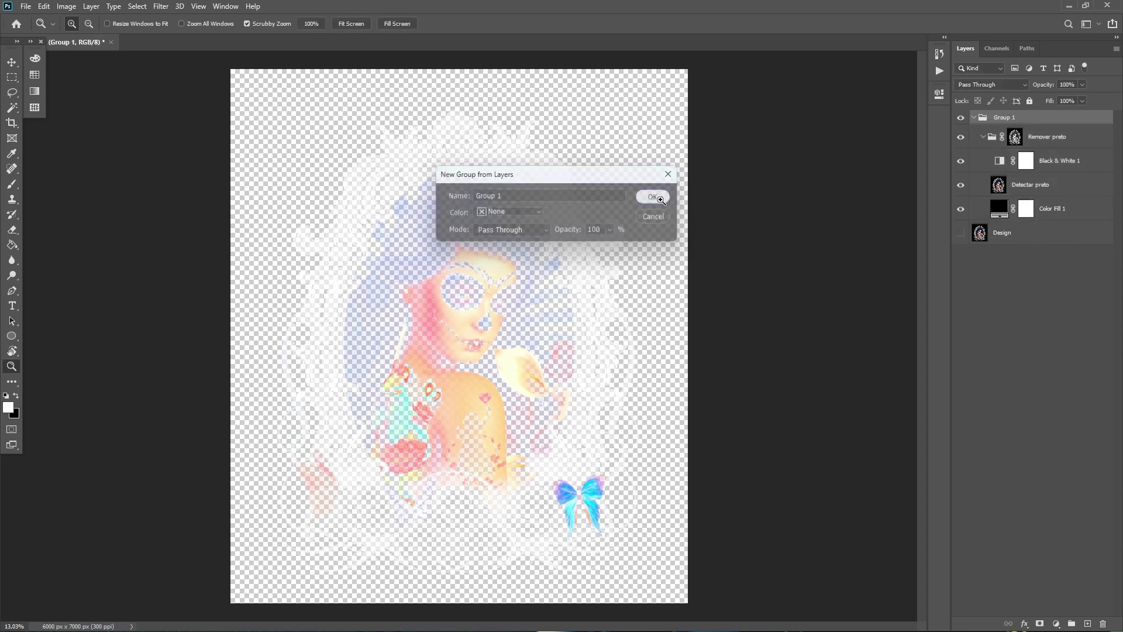
# Collapse Group 1 and merge it into a single layer
pyautogui.click(975, 119)
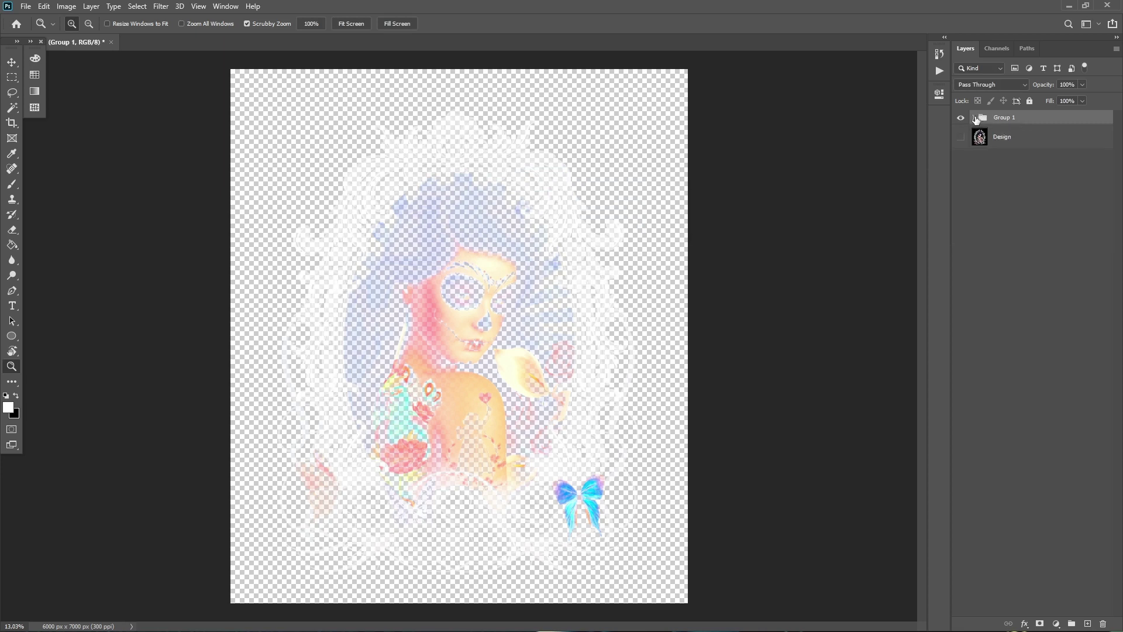
pyautogui.rightClick(1024, 120)
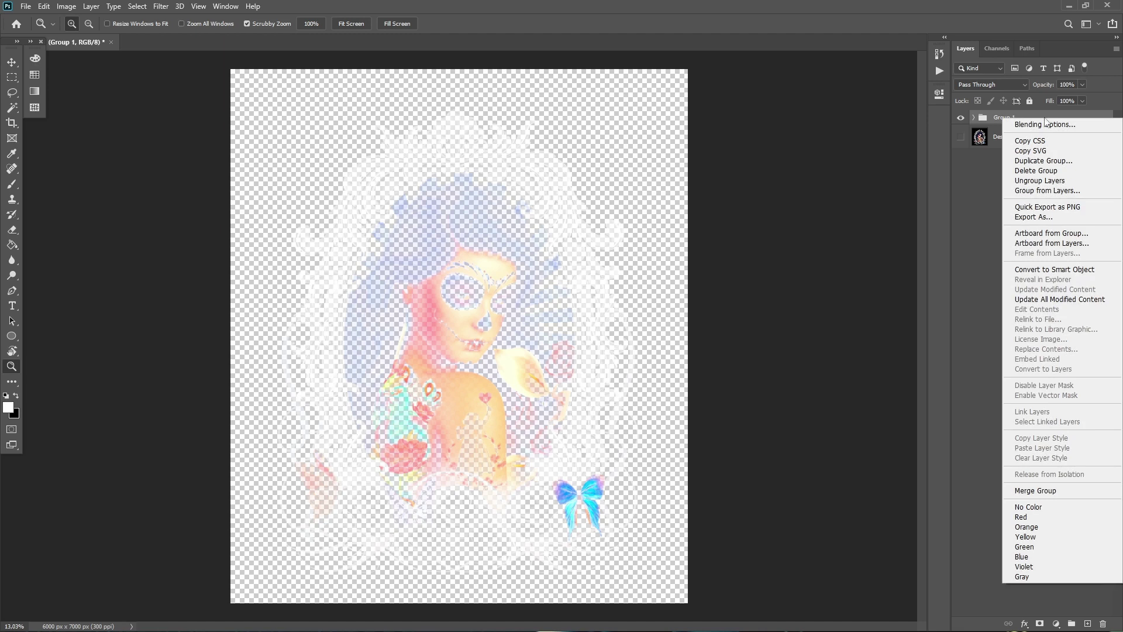
pyautogui.click(1067, 493)
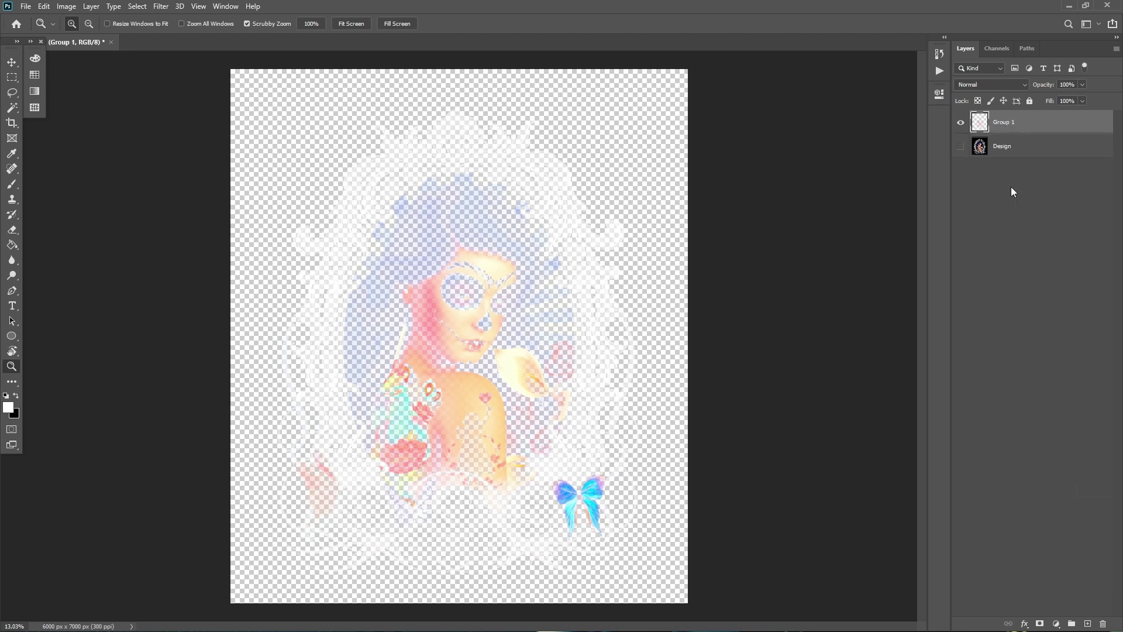
# Rename the merged Group 1 layer to 'Design Preto removido'
pyautogui.doubleClick(1008, 123)
pyautogui.write('Des')
pyautogui.write('ign P')
pyautogui.write('reto')
pyautogui.write(' re')
pyautogui.write('movid')
pyautogui.write('o')
pyautogui.press('Return')
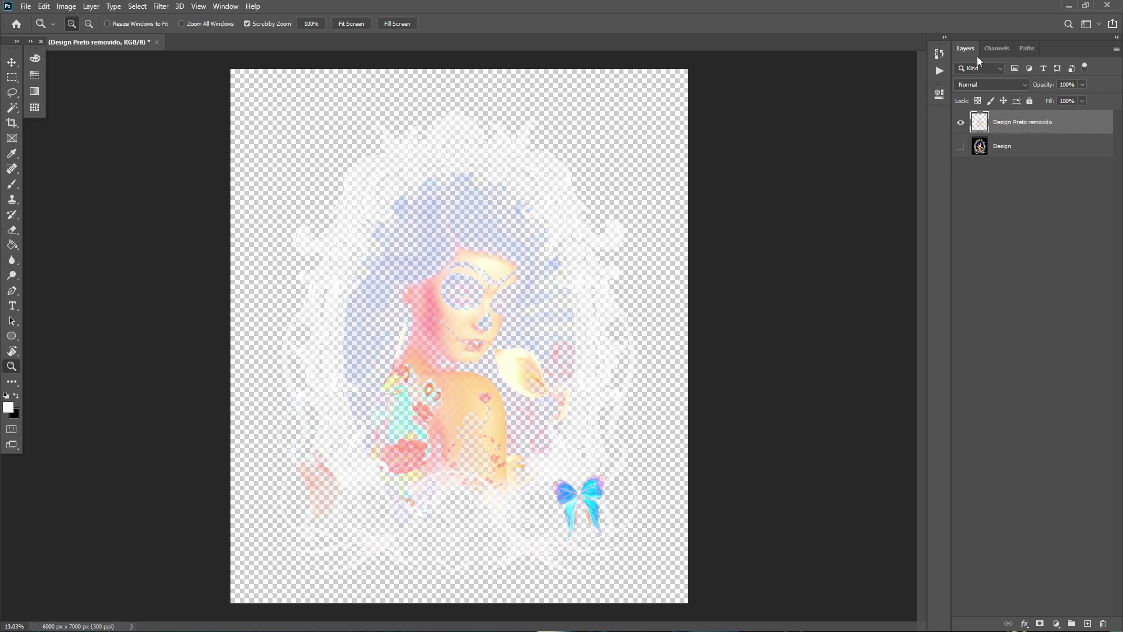
# Stop recording the Remover Preto action and collapse its recorded step list
pyautogui.click(944, 37)
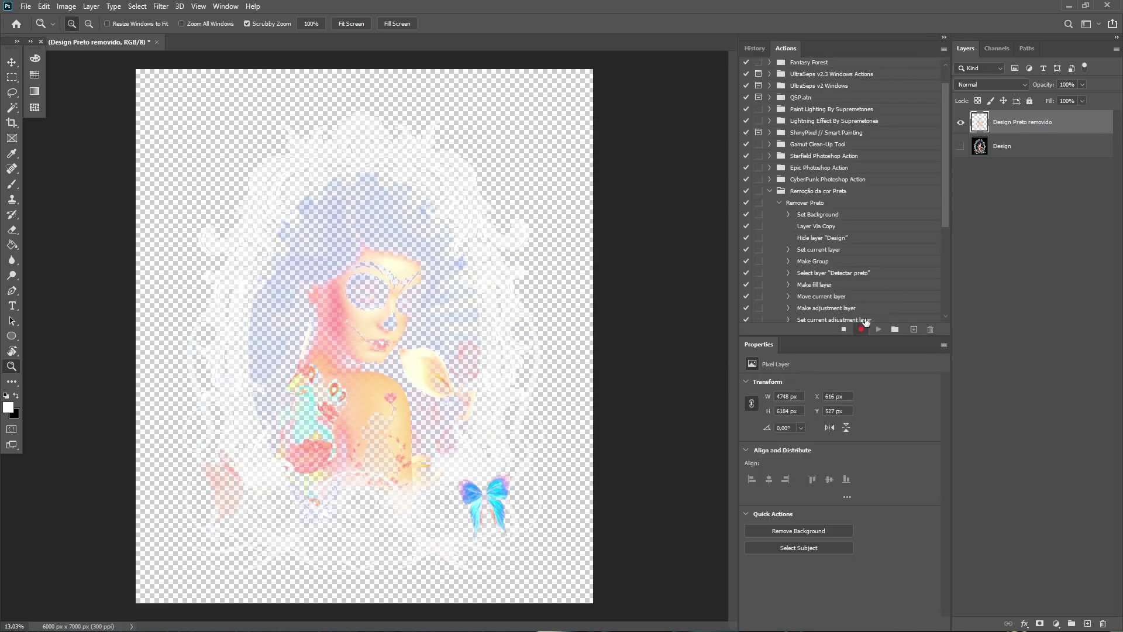
pyautogui.click(844, 331)
pyautogui.moveTo(946, 220)
pyautogui.mouseDown()
pyautogui.moveTo(946, 316)
pyautogui.moveTo(947, 248)
pyautogui.mouseUp()
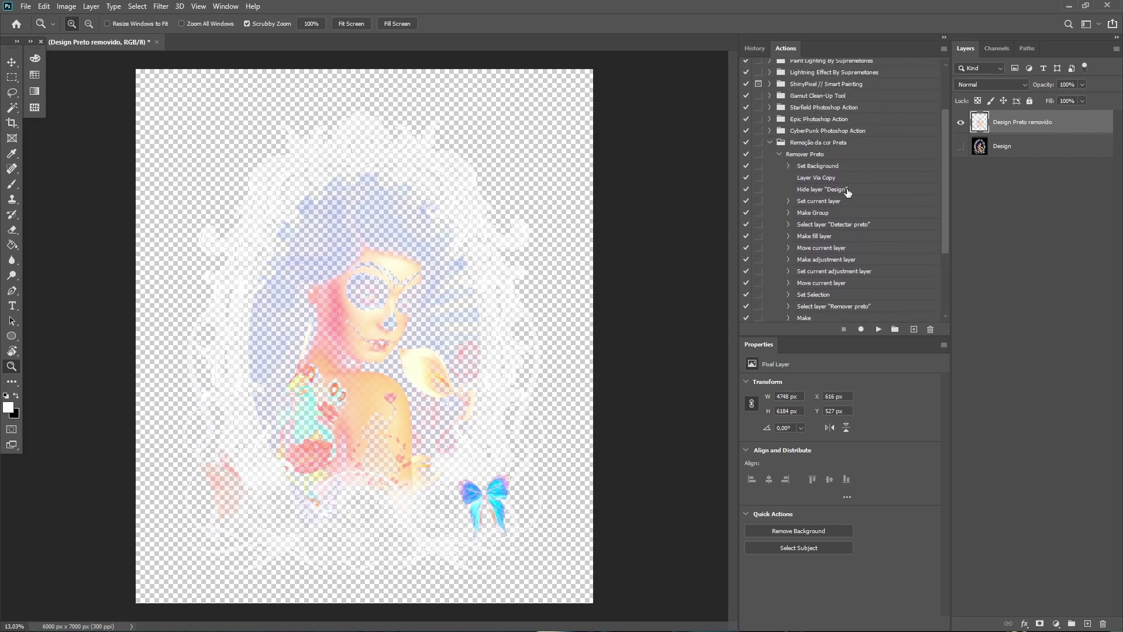
pyautogui.click(779, 155)
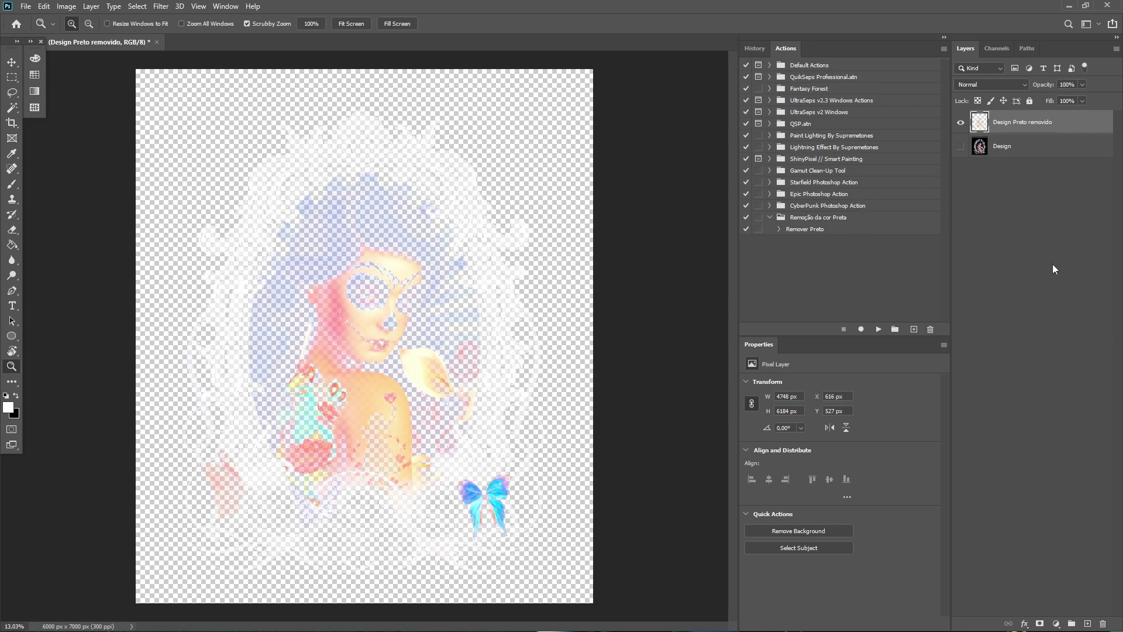
# From the Design layer, add a Solid Color fill, trying red and green before choosing black 000000
pyautogui.click(1058, 148)
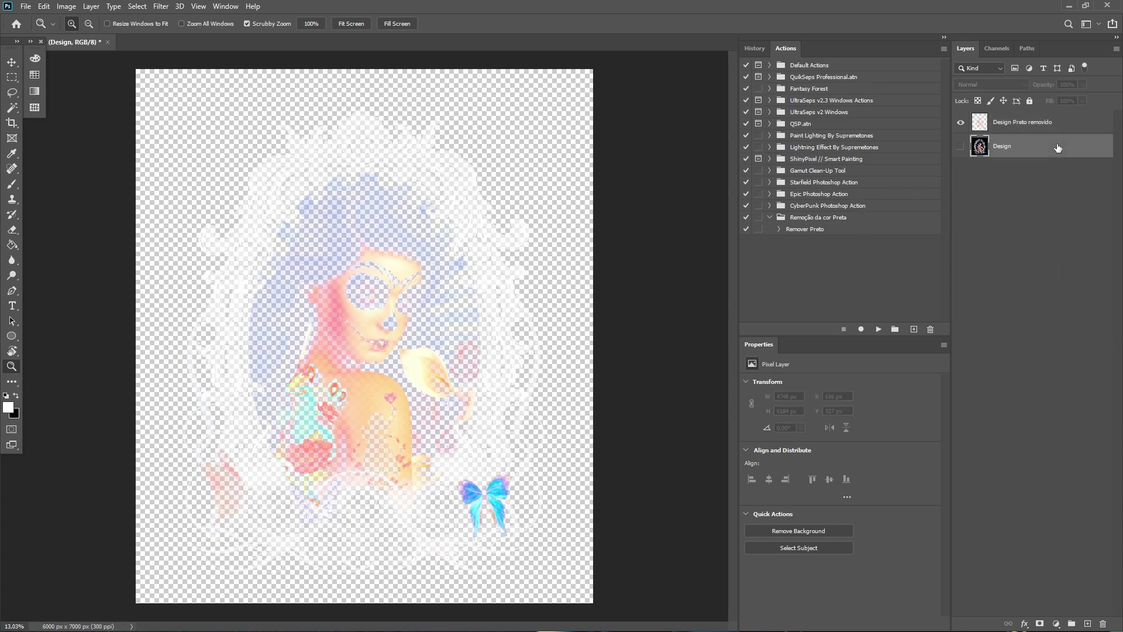
pyautogui.click(1055, 623)
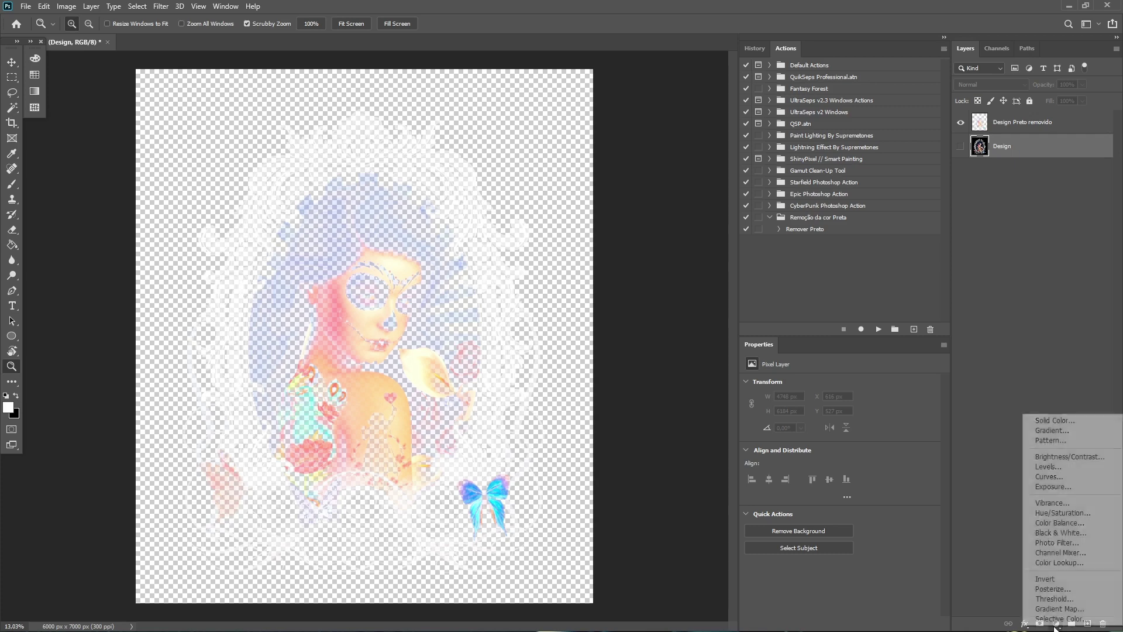
pyautogui.click(1056, 420)
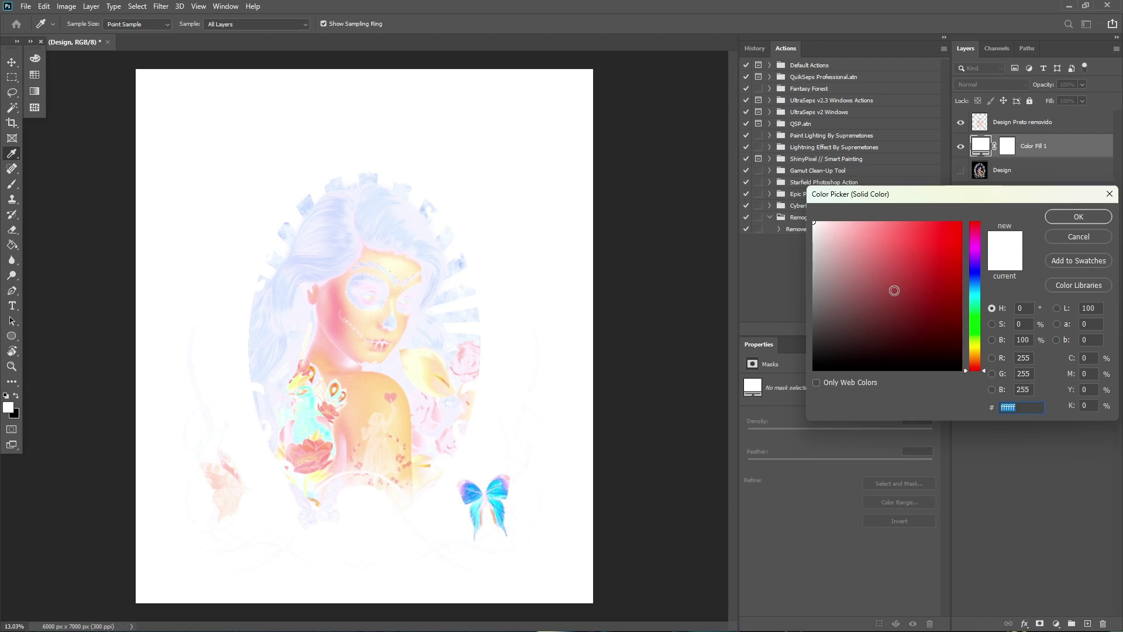
pyautogui.click(928, 269)
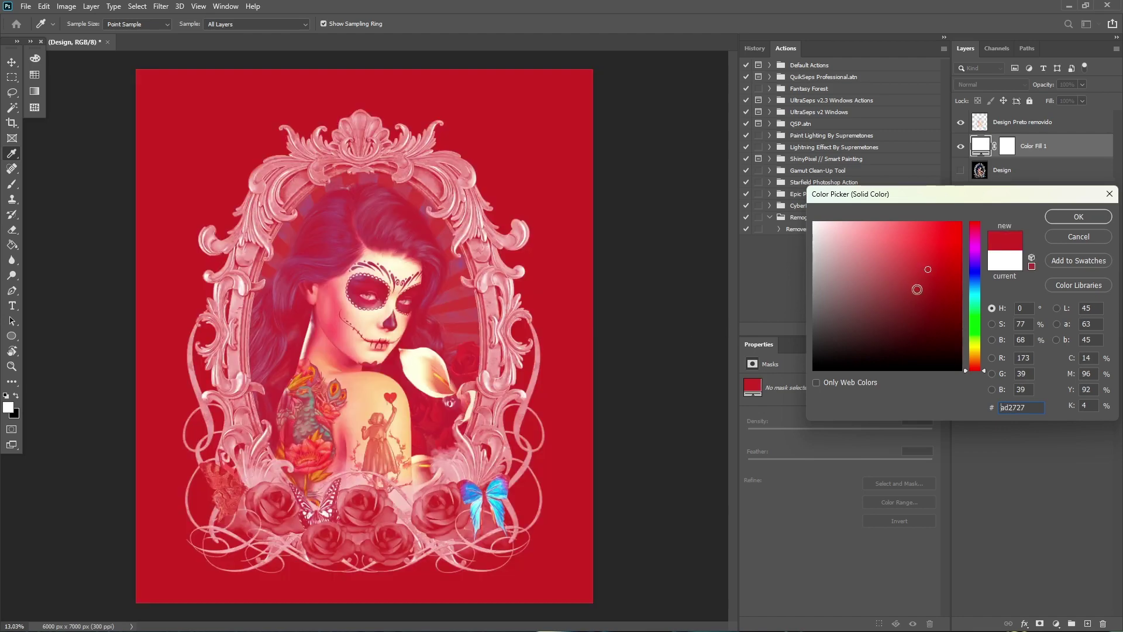
pyautogui.moveTo(917, 289); pyautogui.dragTo(888, 328)
pyautogui.click(975, 314)
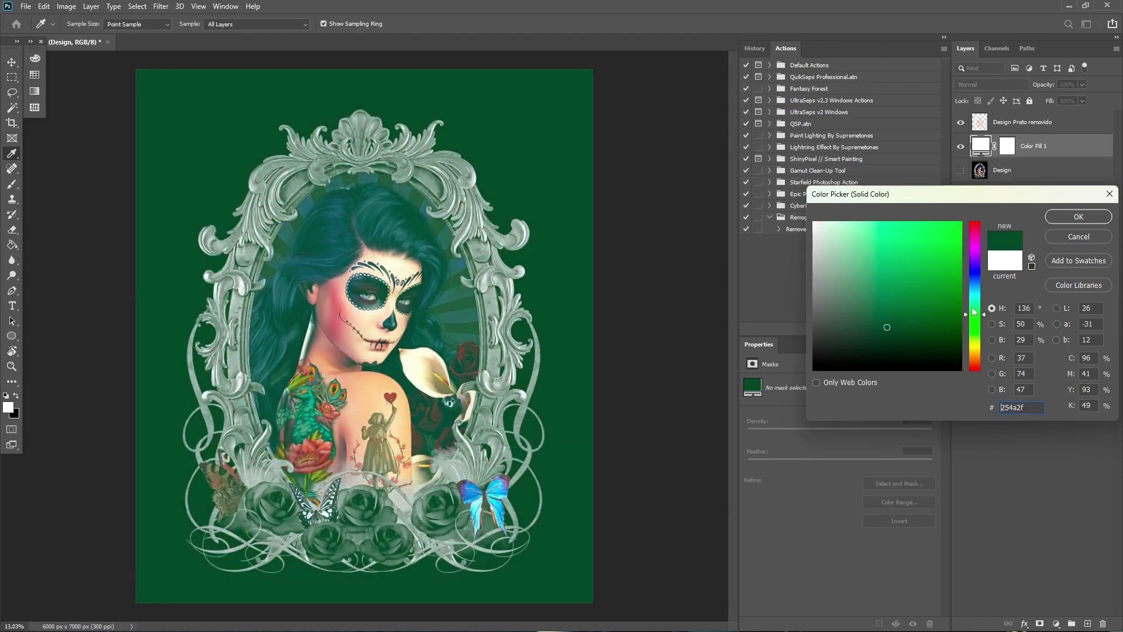
pyautogui.click(945, 264)
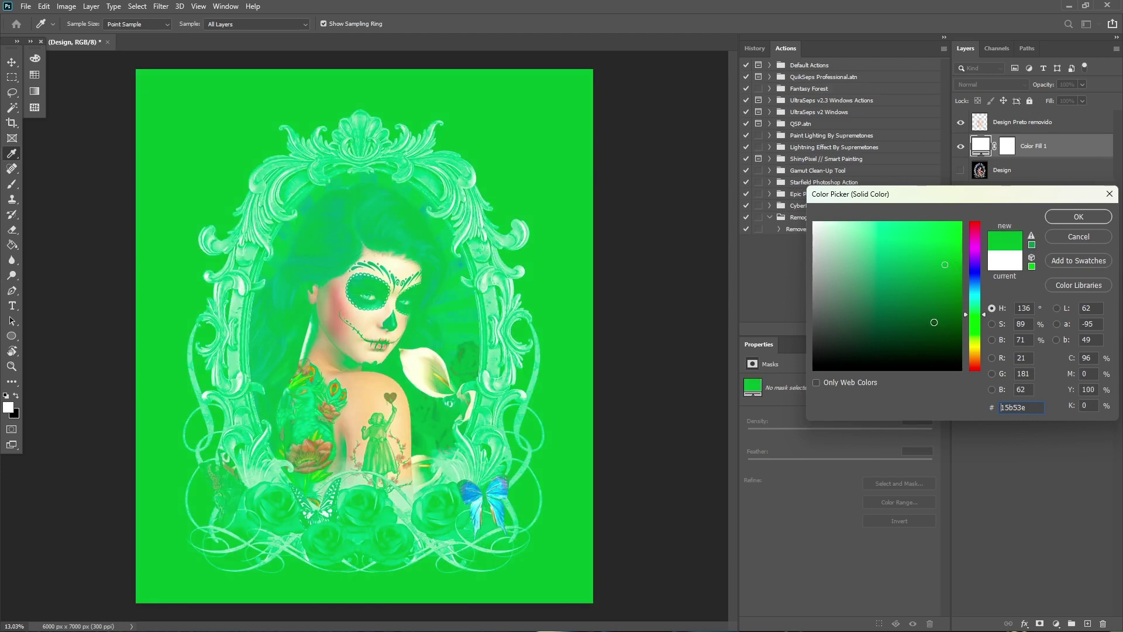
pyautogui.moveTo(934, 322)
pyautogui.mouseDown()
pyautogui.moveTo(930, 349)
pyautogui.moveTo(885, 336)
pyautogui.moveTo(808, 375)
pyautogui.mouseUp()
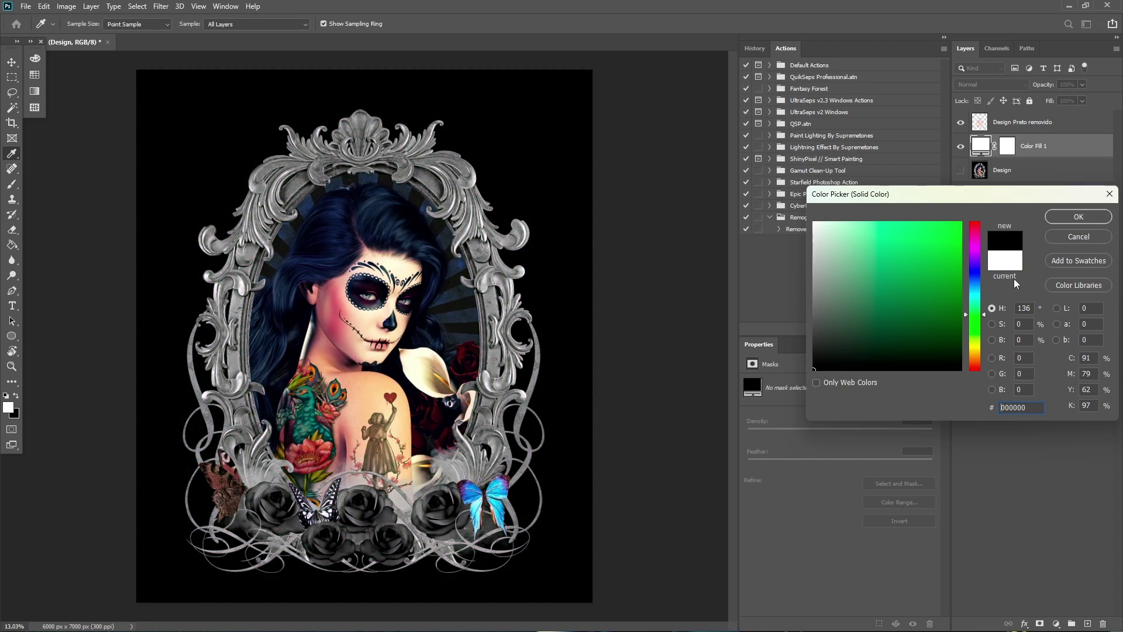
pyautogui.click(1087, 221)
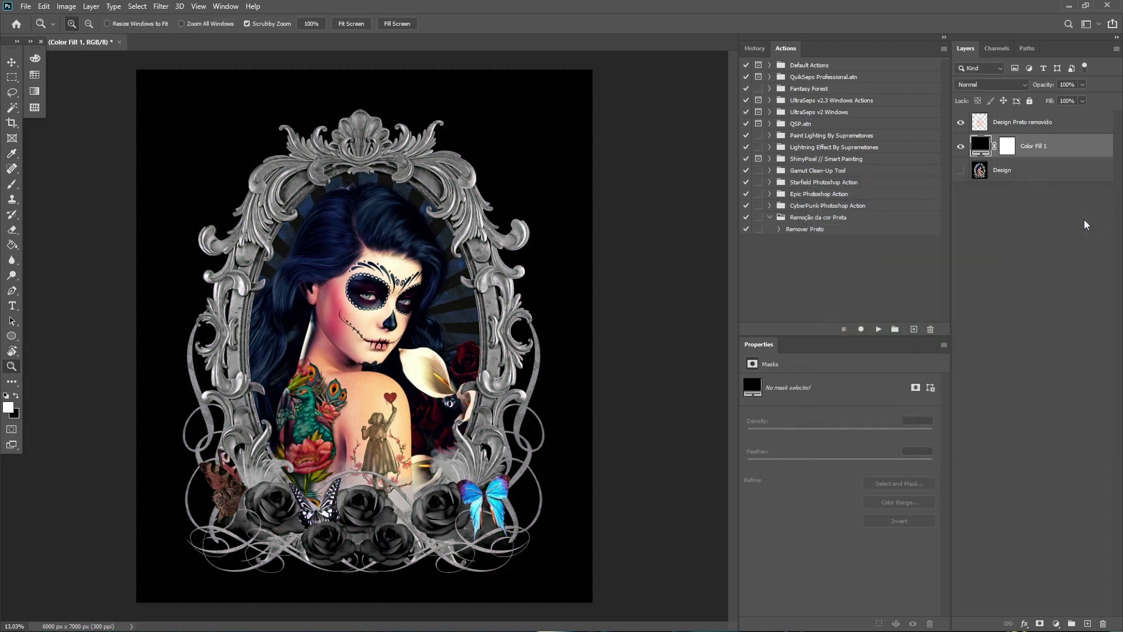
# Toggle the Design and Color Fill 1 layers' visibility to check the knockout against black
pyautogui.moveTo(960, 170)
pyautogui.mouseDown()
pyautogui.moveTo(960, 122)
pyautogui.moveTo(961, 146)
pyautogui.mouseUp()
pyautogui.moveTo(354, 168); pyautogui.dragTo(433, 149)
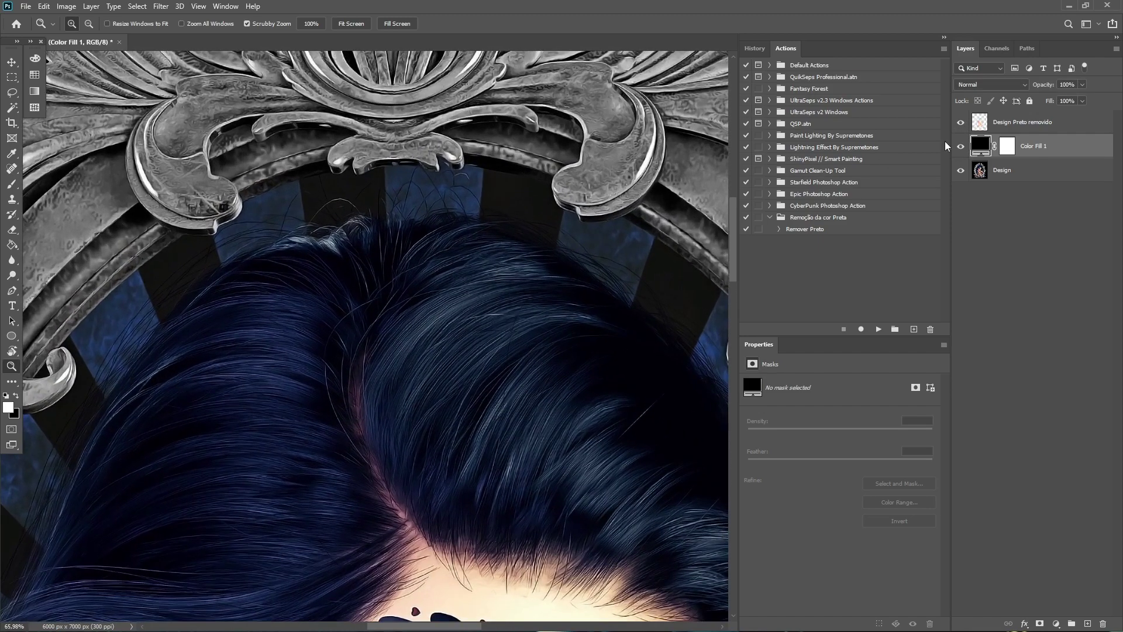
pyautogui.click(960, 170)
pyautogui.click(961, 147)
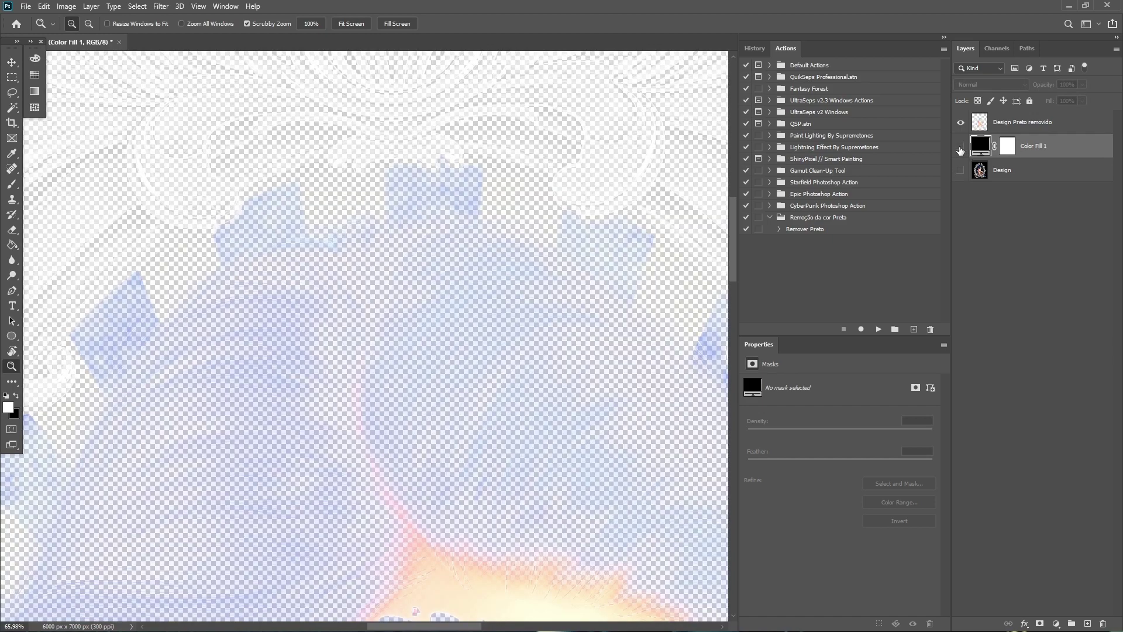
pyautogui.click(960, 147)
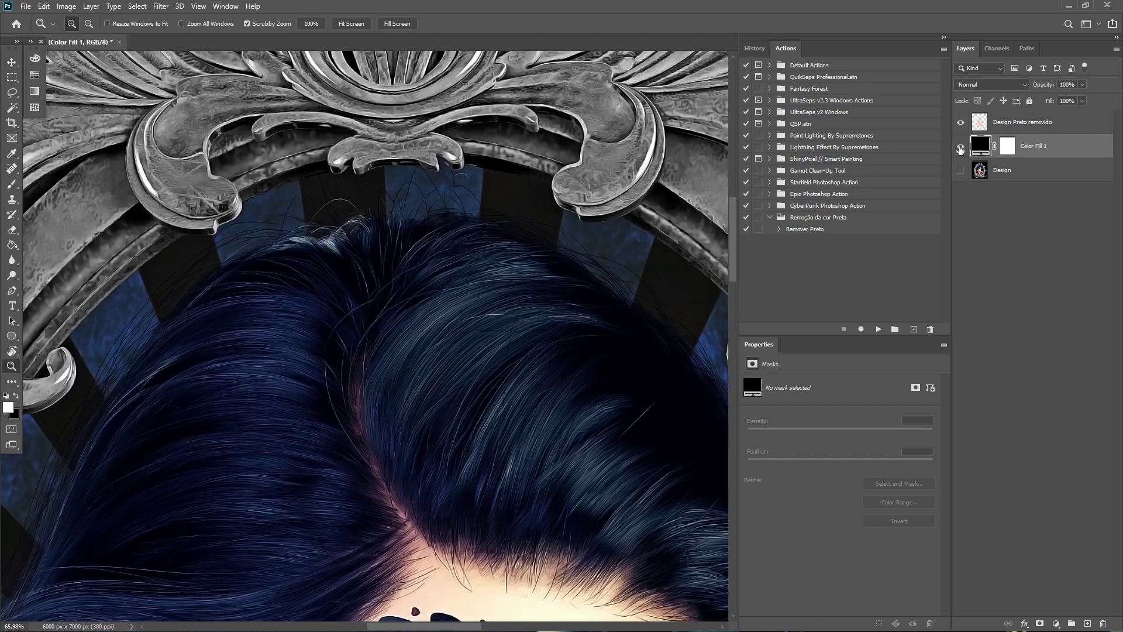
# Collapse the panel dock, zoom out, and hide Color Fill 1 and Design Preto removido
pyautogui.click(945, 38)
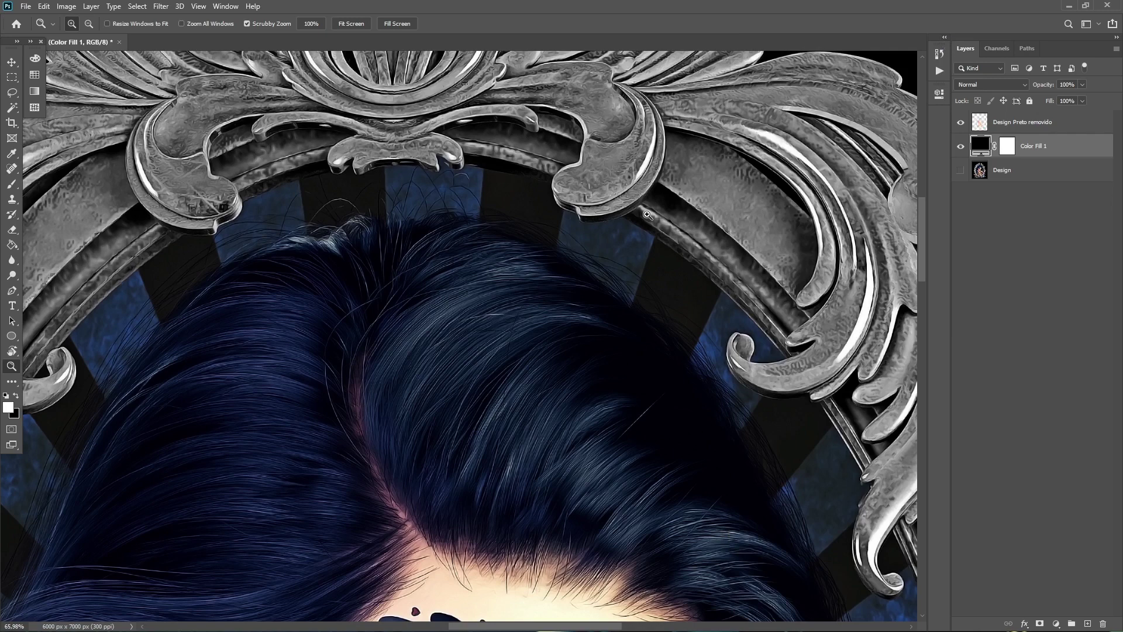
pyautogui.scroll(-3, 647, 215)
pyautogui.scroll(-3, 614, 239)
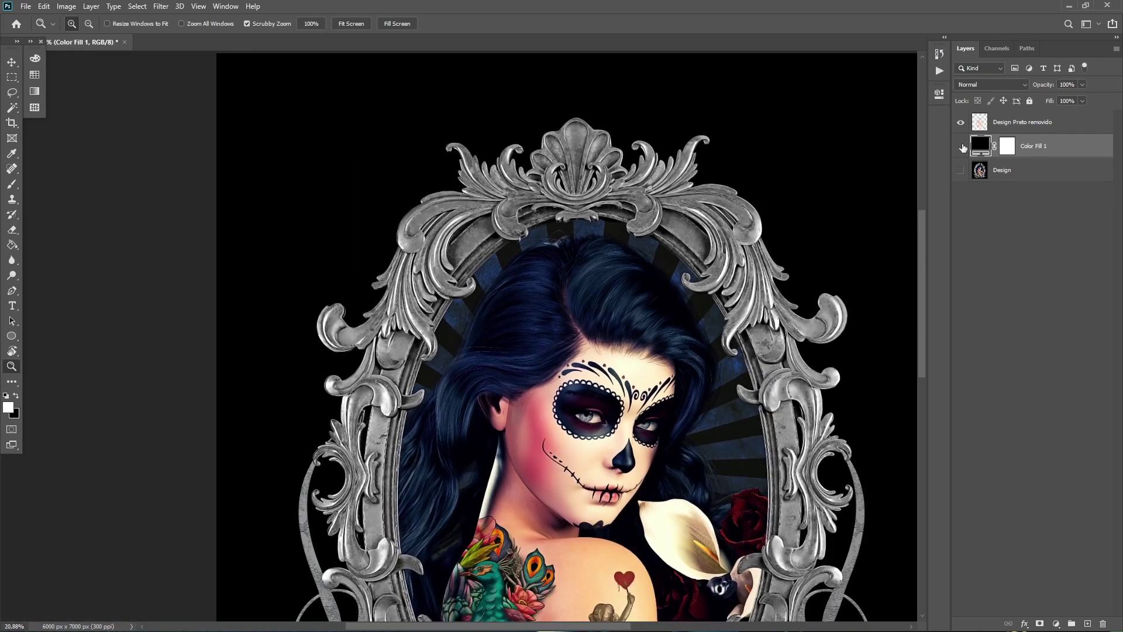
pyautogui.click(963, 148)
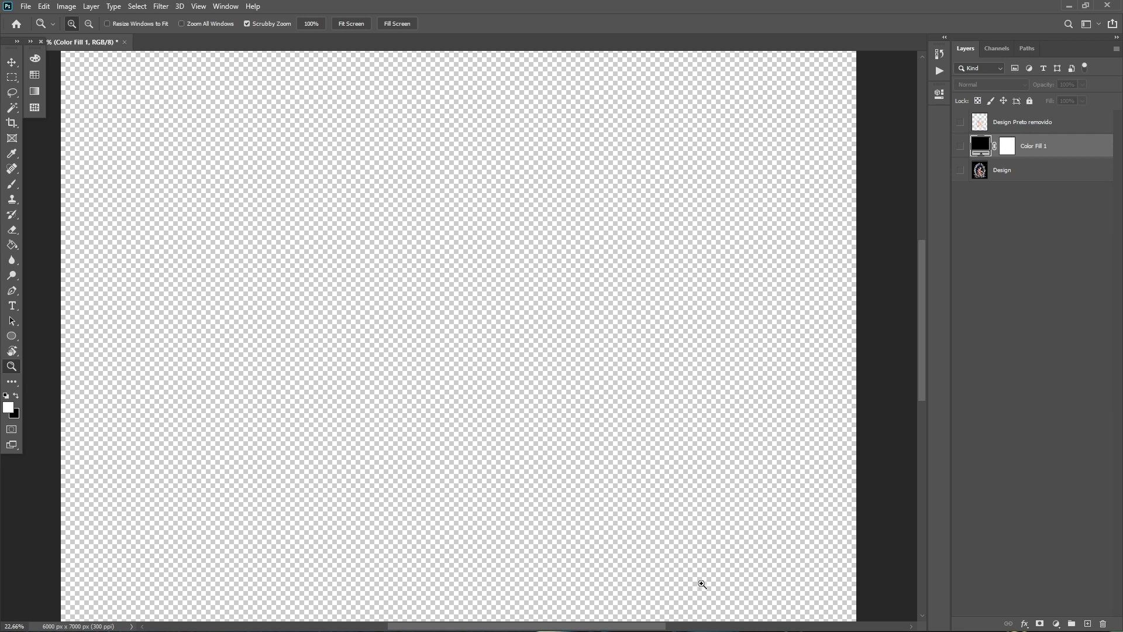
pyautogui.moveTo(806, 618)
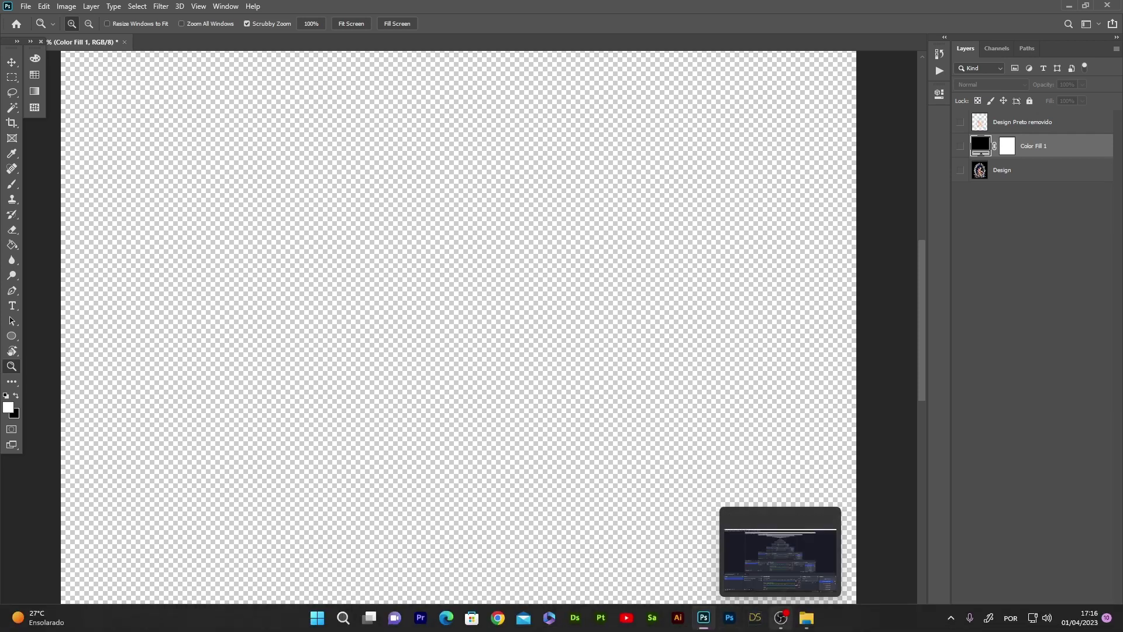
# Drag You Rock_fineartamerica from the Born To Rock folder onto Photoshop to open it
pyautogui.click(773, 571)
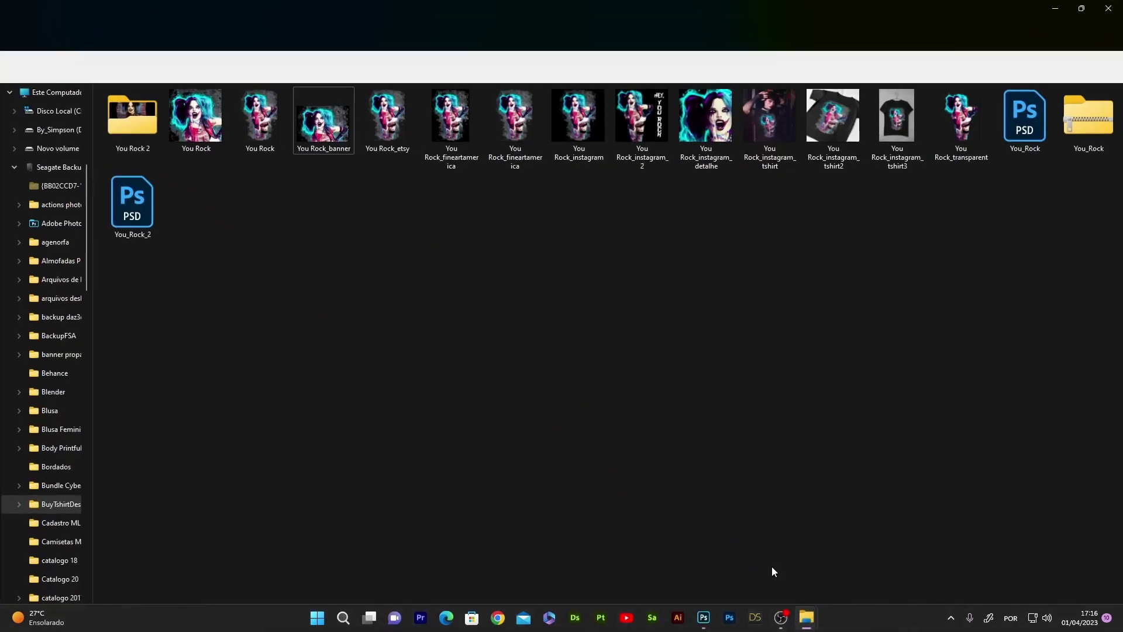
pyautogui.moveTo(453, 144); pyautogui.dragTo(682, 484)
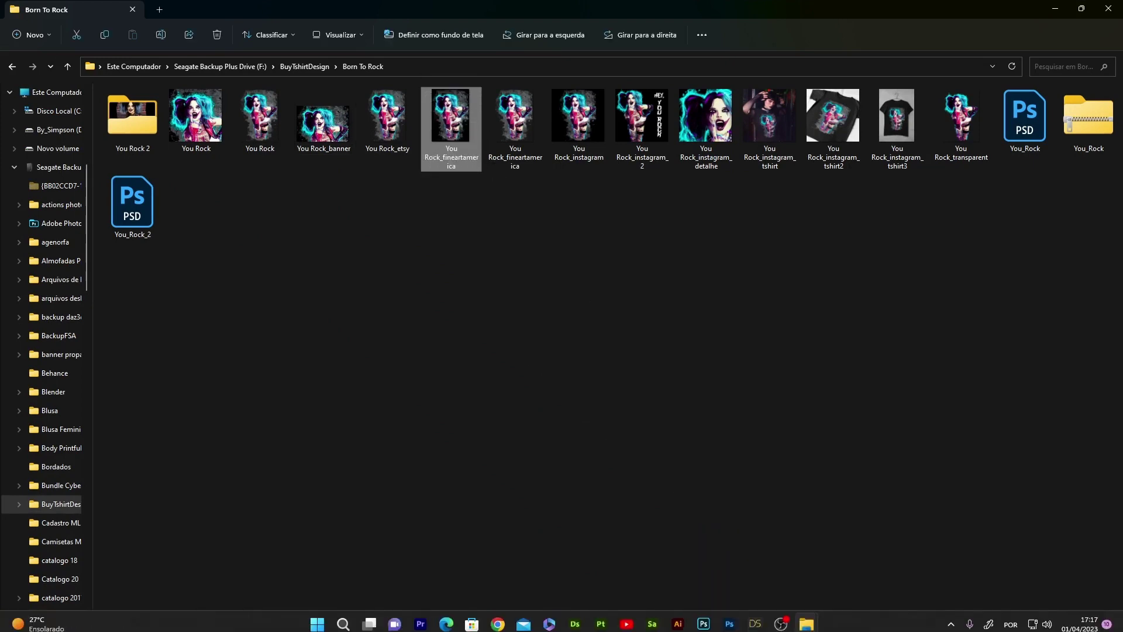
pyautogui.moveTo(682, 485)
pyautogui.mouseDown()
pyautogui.moveTo(714, 619)
pyautogui.moveTo(626, 33)
pyautogui.mouseUp()
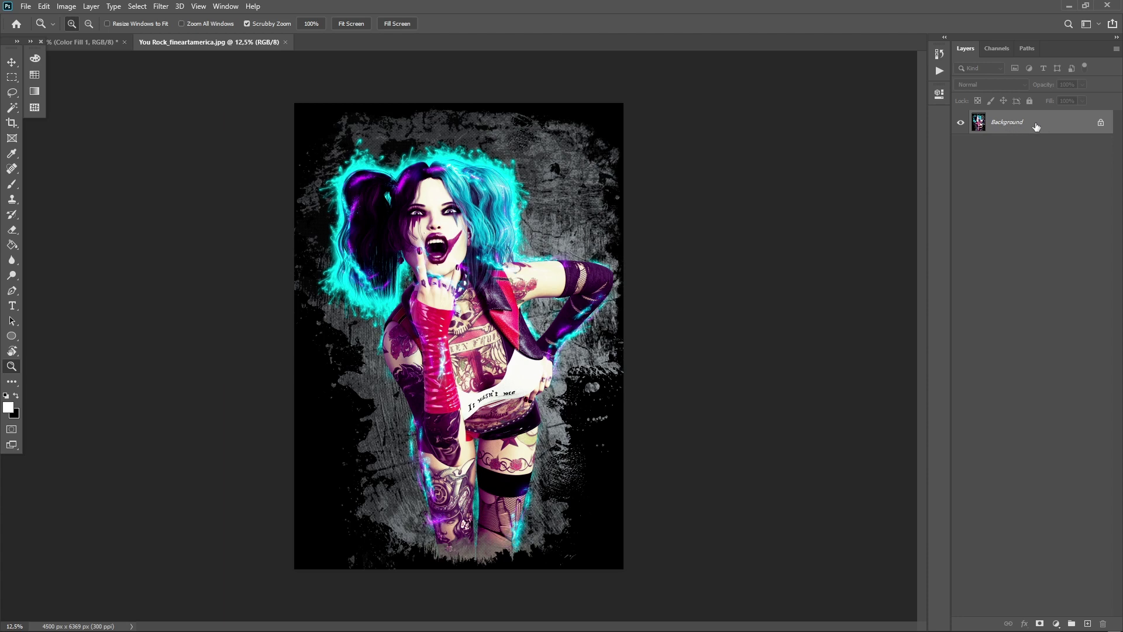
# Convert the You Rock Background into Layer 0 and show the Actions panel
pyautogui.doubleClick(1017, 126)
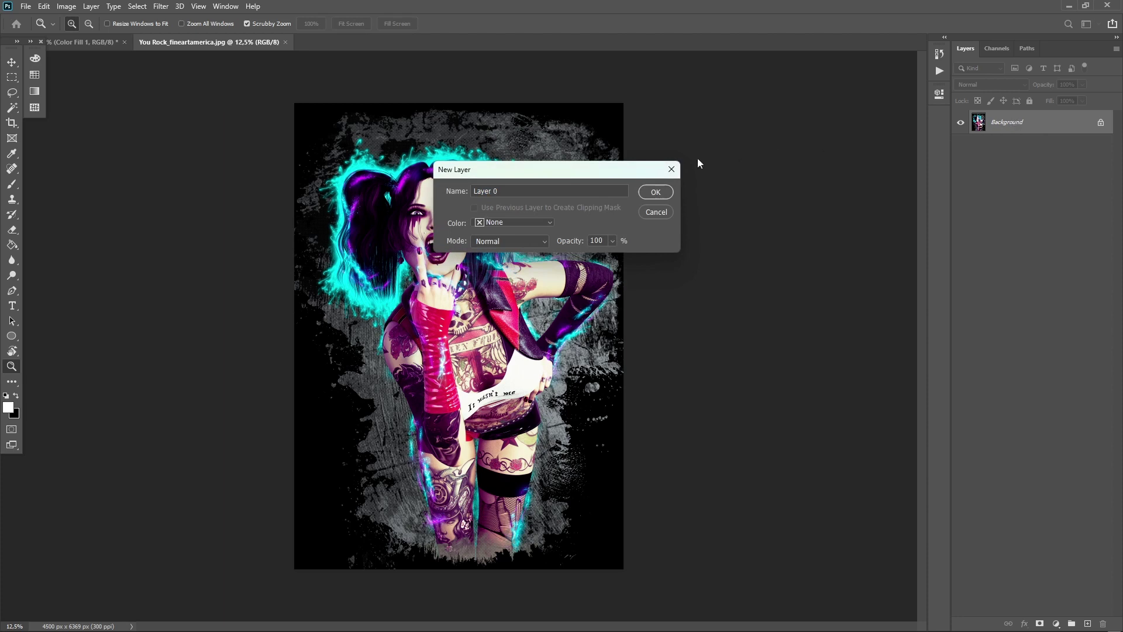
pyautogui.click(656, 193)
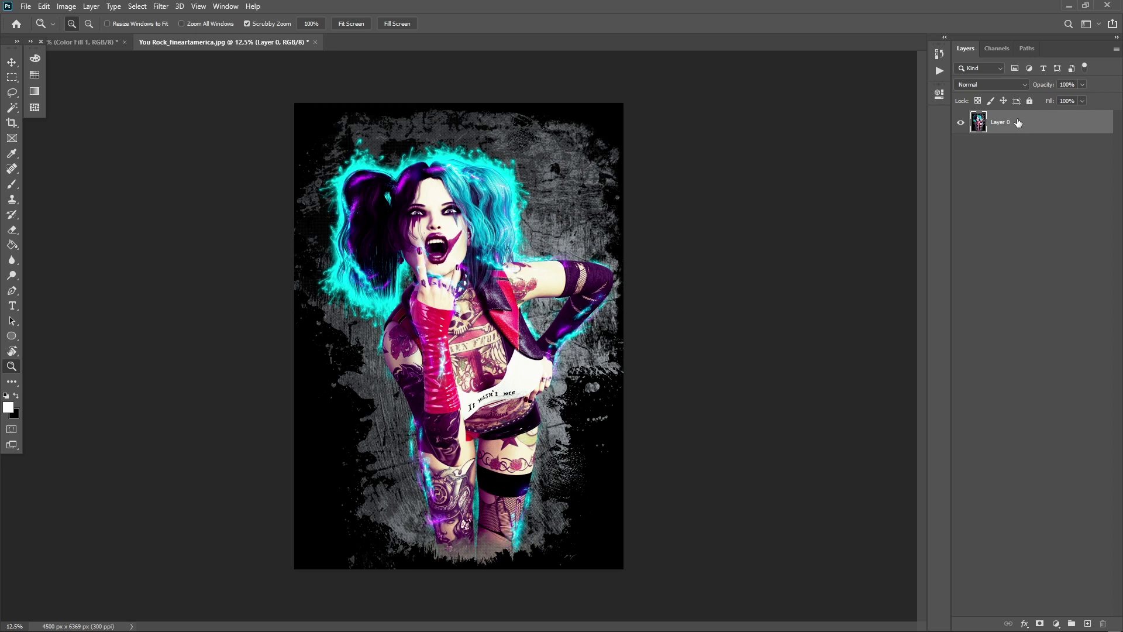
pyautogui.click(939, 72)
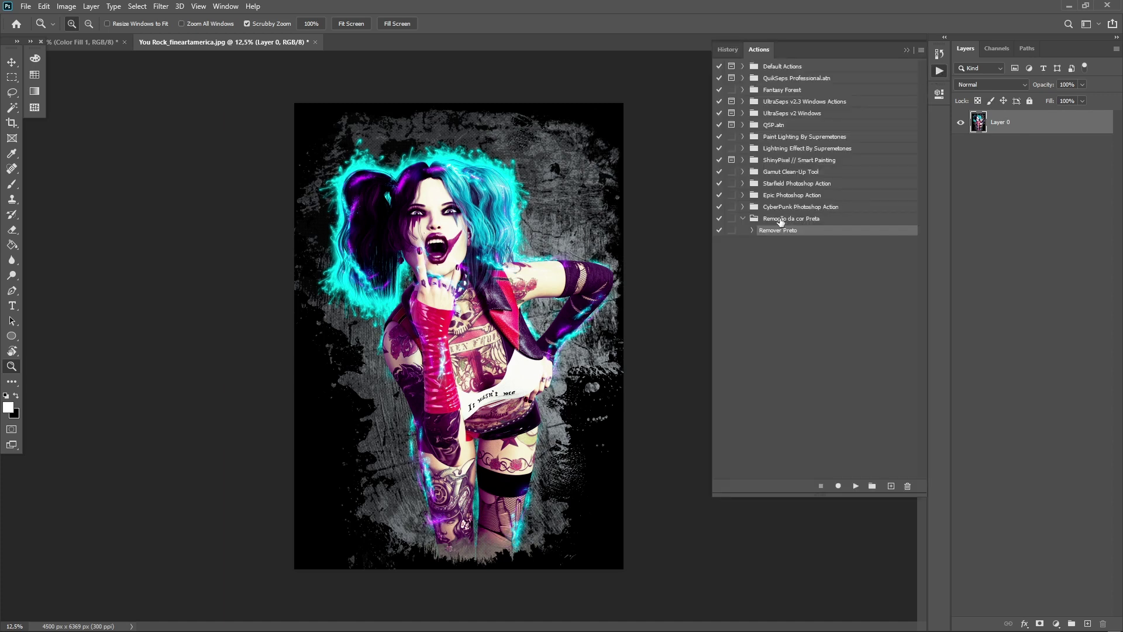
# Play Remover Preto from the Remoção da cor Preta set on Layer 0, stopping at the Set error
pyautogui.click(814, 221)
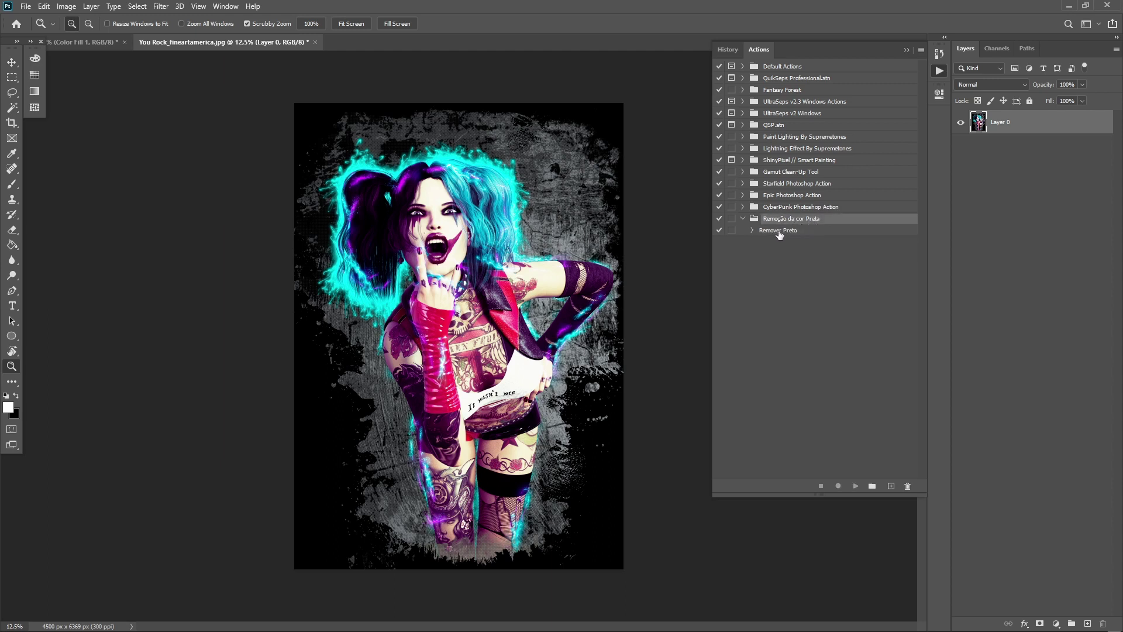
pyautogui.click(743, 219)
pyautogui.click(743, 219)
pyautogui.moveTo(797, 236); pyautogui.dragTo(861, 486)
pyautogui.click(790, 232)
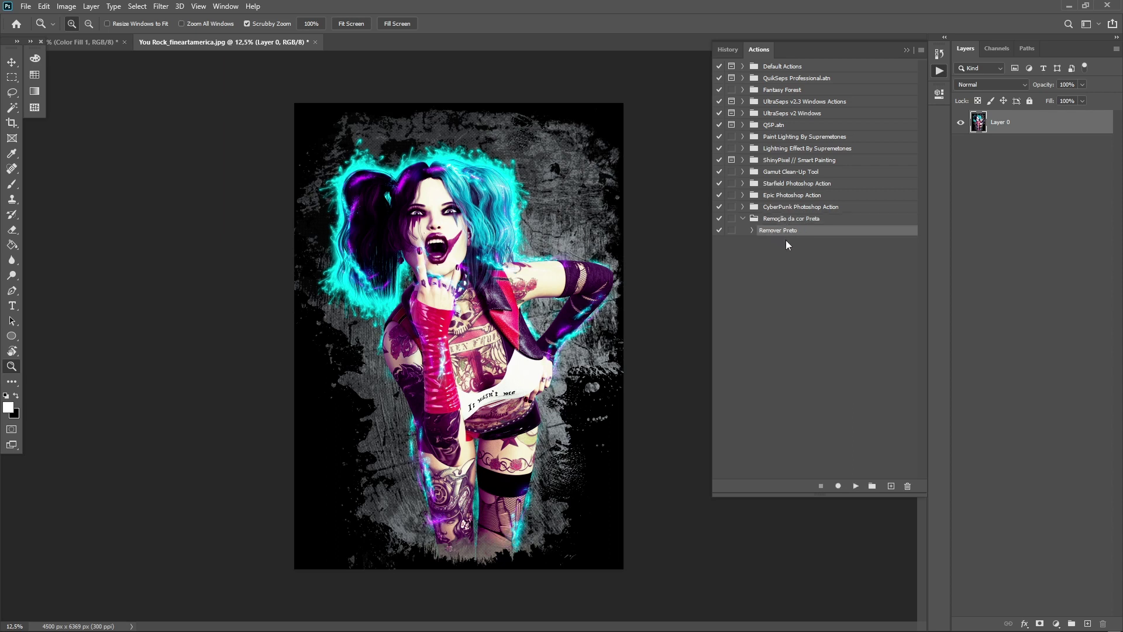
pyautogui.click(855, 487)
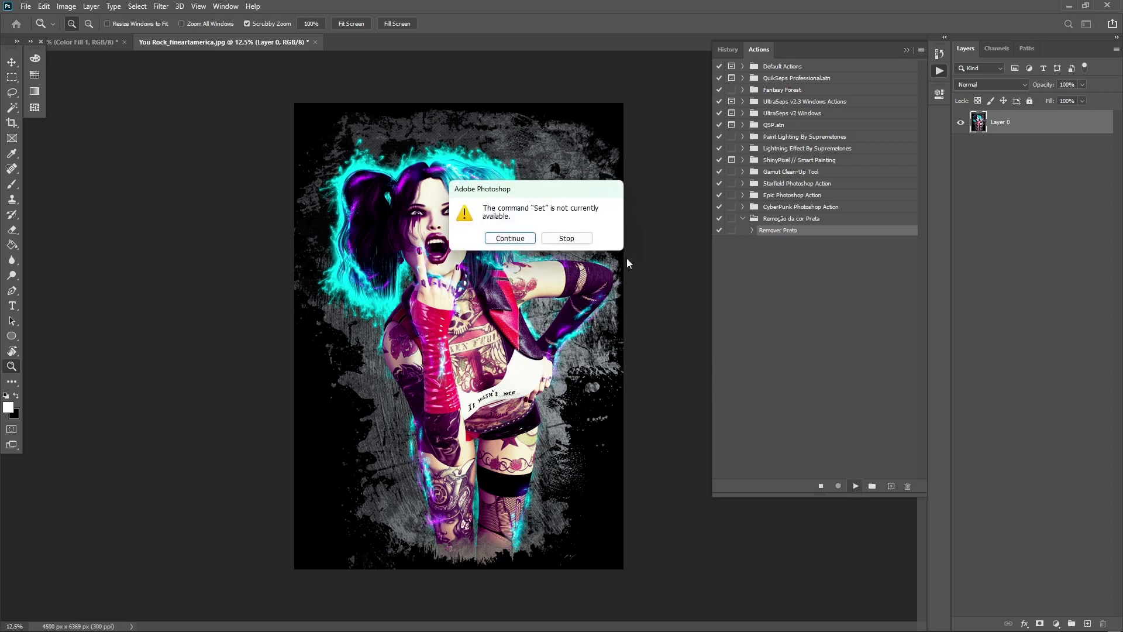
pyautogui.click(584, 238)
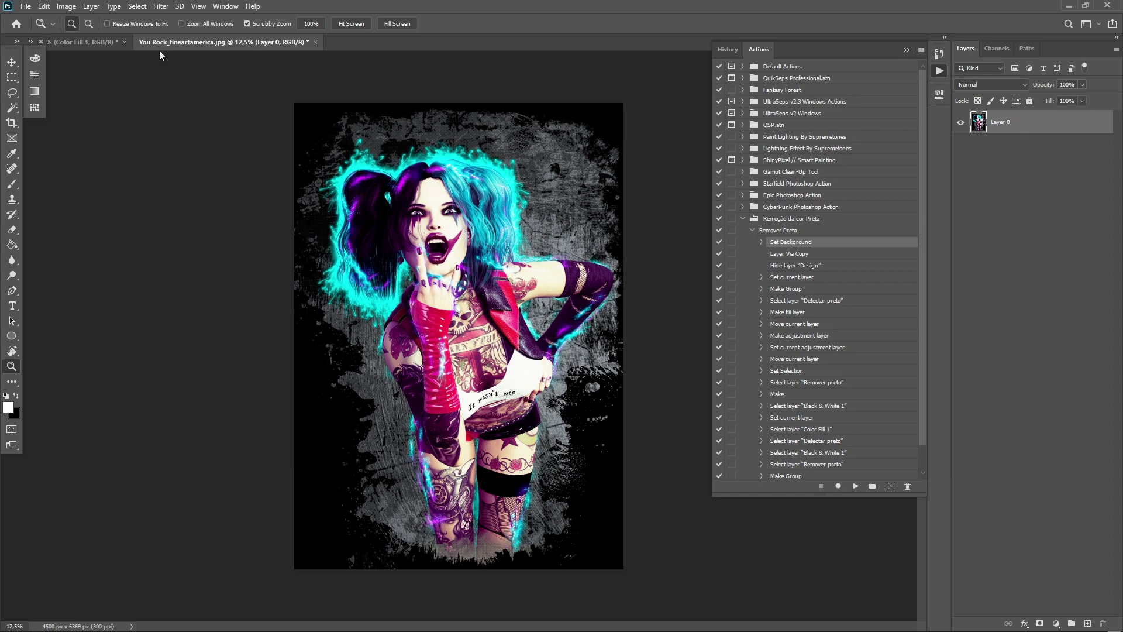
# Convert Layer 0 back to Background with Background from Layer, then rerun Remover Preto
pyautogui.click(93, 7)
pyautogui.moveTo(98, 19)
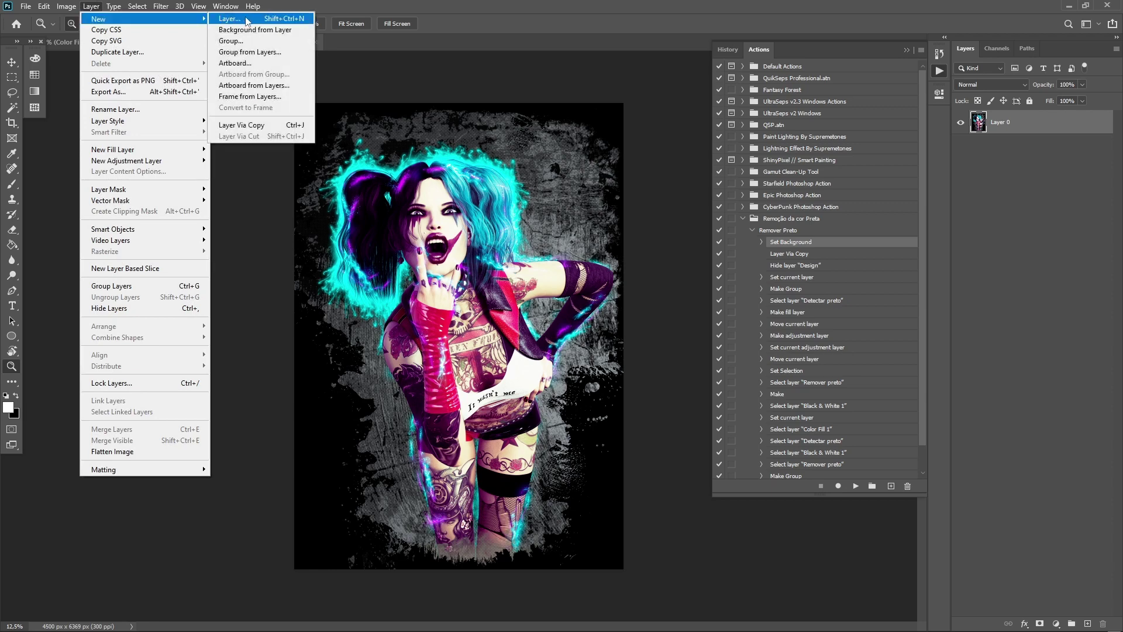
pyautogui.click(293, 31)
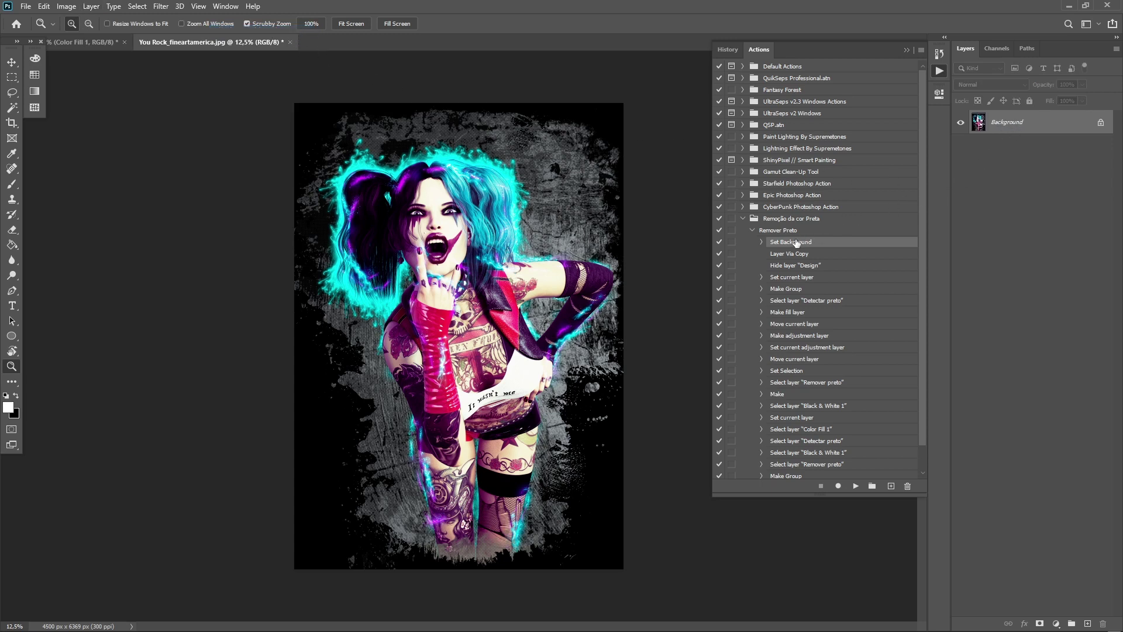
pyautogui.click(856, 486)
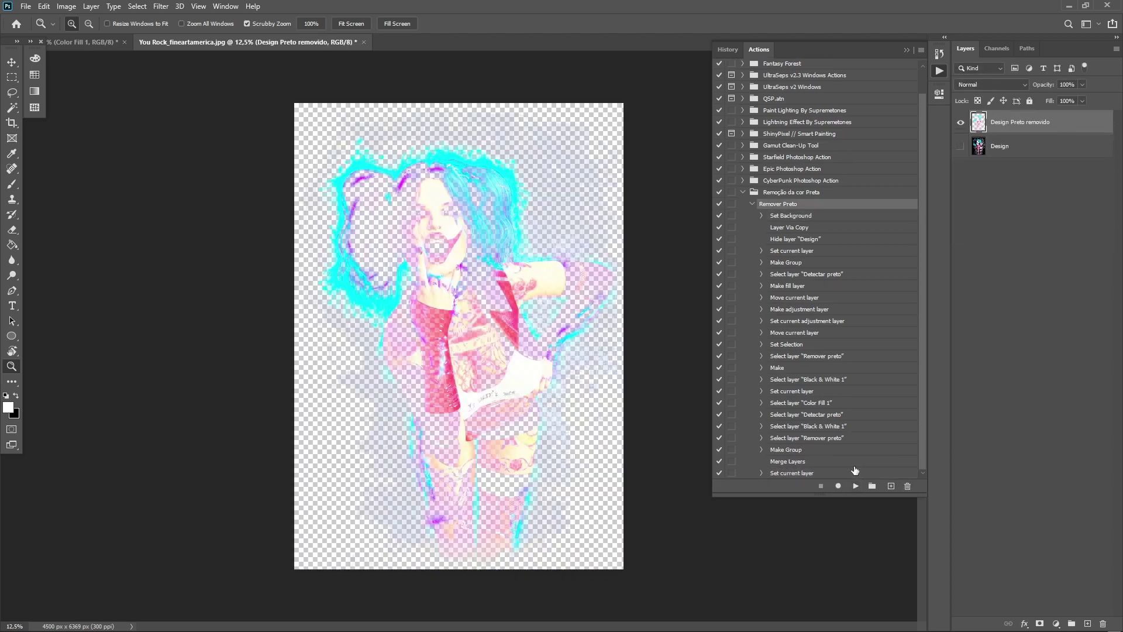
pyautogui.click(907, 50)
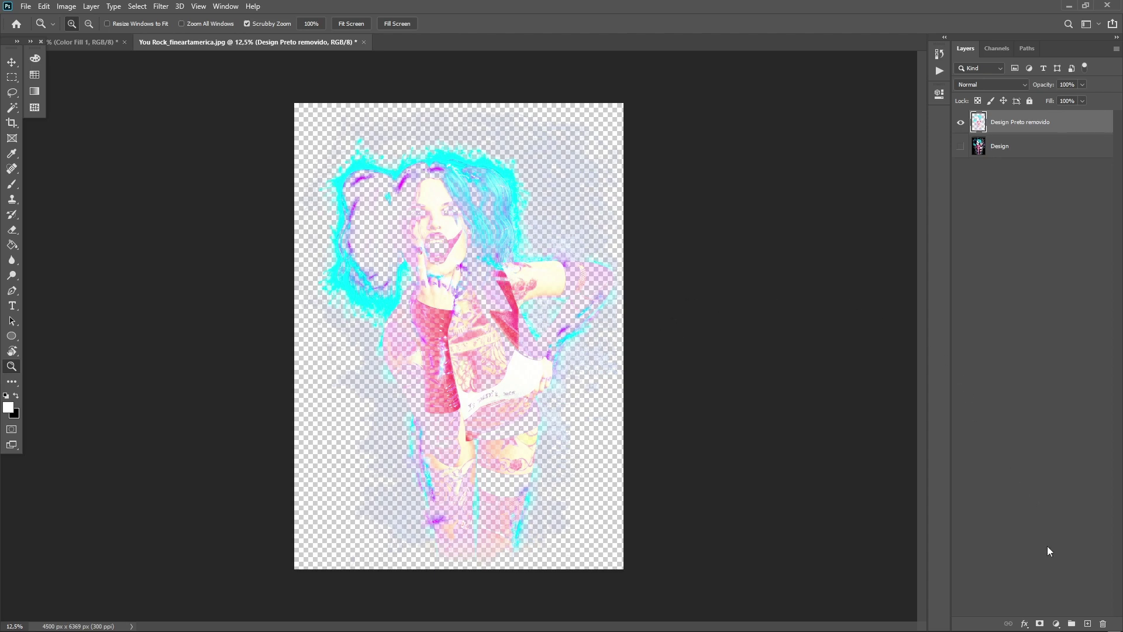
# Add a black Color Fill 1 layer, move it below Design Preto removido, and toggle it to check
pyautogui.click(1055, 622)
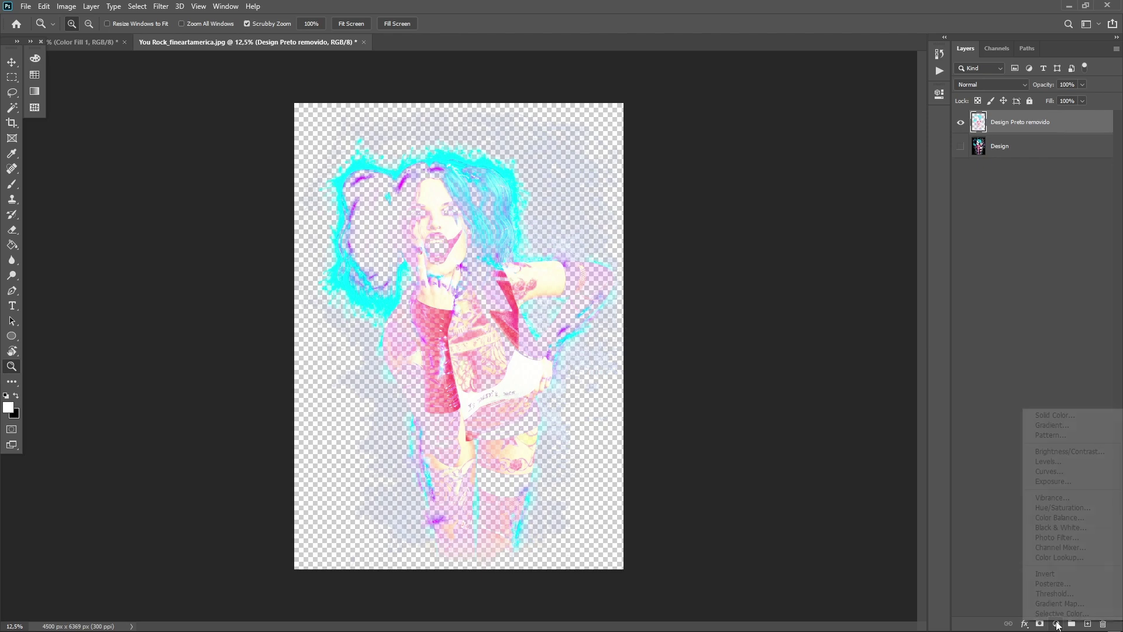
pyautogui.click(1079, 415)
pyautogui.moveTo(940, 328); pyautogui.dragTo(943, 366)
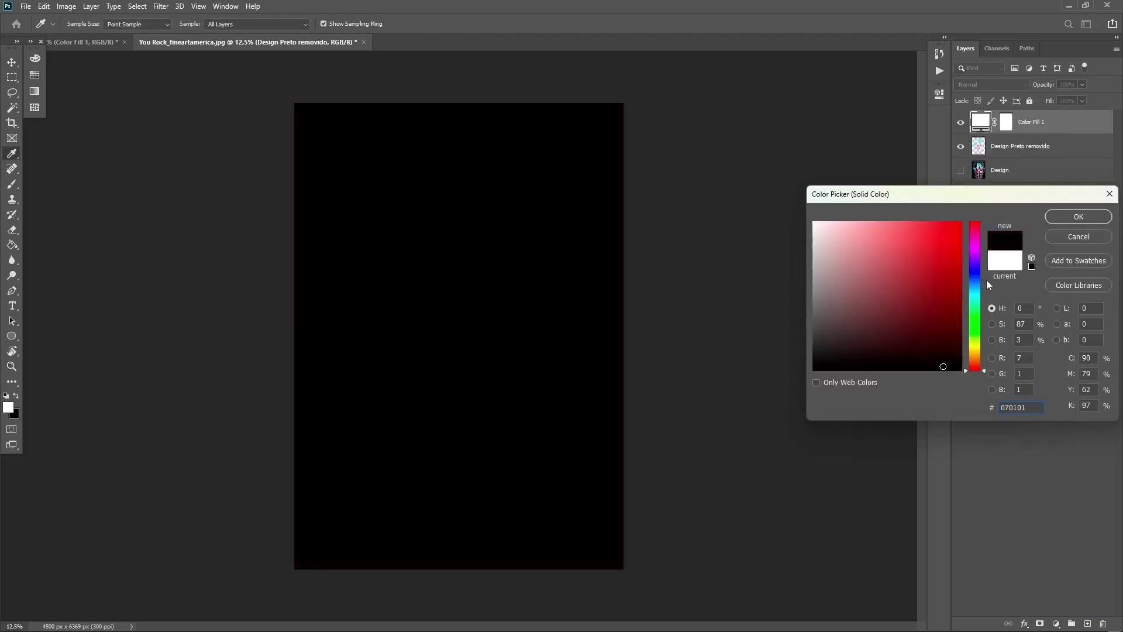
pyautogui.click(1078, 217)
pyautogui.press('z')
pyautogui.moveTo(1077, 124); pyautogui.dragTo(1072, 161)
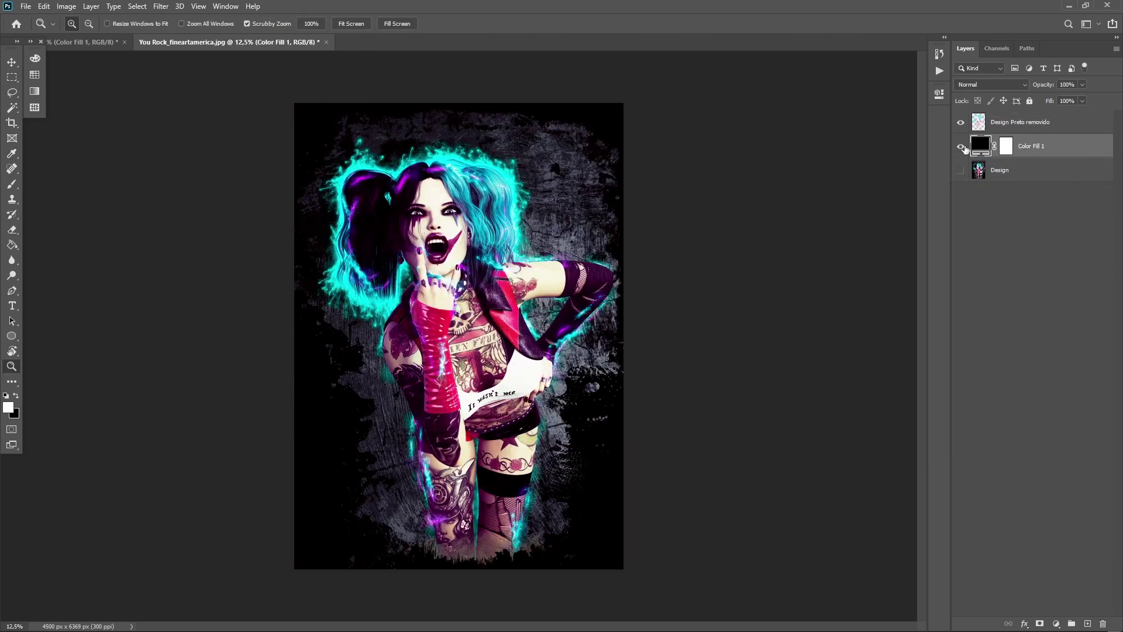
pyautogui.click(961, 146)
pyautogui.click(961, 147)
pyautogui.moveTo(386, 196); pyautogui.dragTo(465, 183)
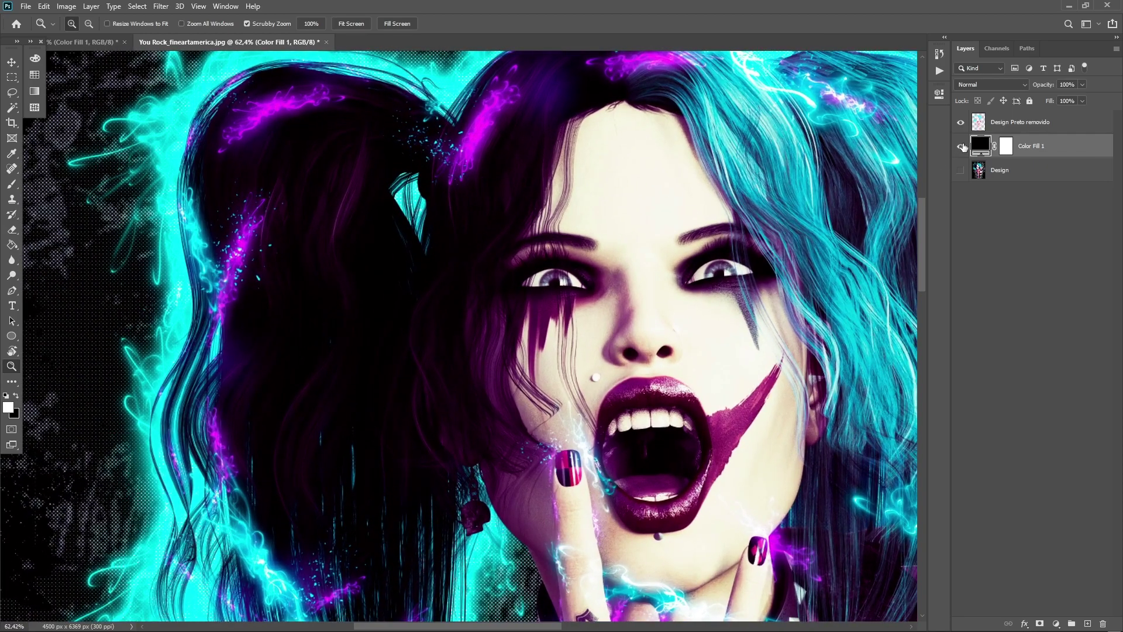
# Toggle Color Fill 1 off and on, then fit the You Rock image on screen
pyautogui.click(961, 147)
pyautogui.click(960, 146)
pyautogui.rightClick(595, 225)
pyautogui.click(612, 231)
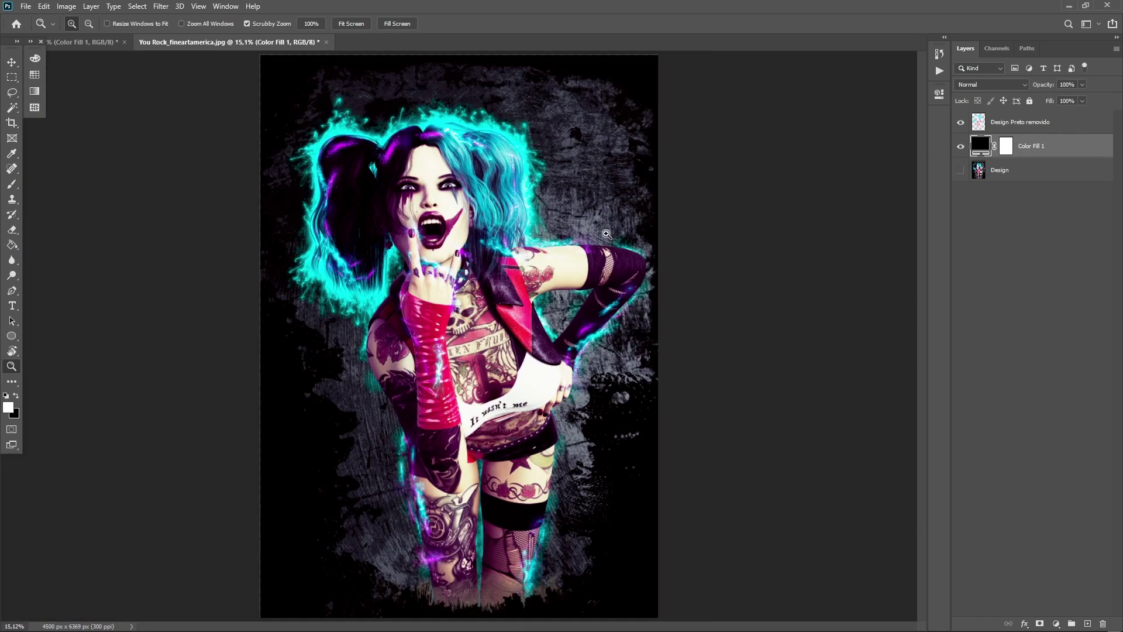
# Preview the artwork in full-screen mode, zoom into the figure, then hide Color Fill 1
pyautogui.press('f')
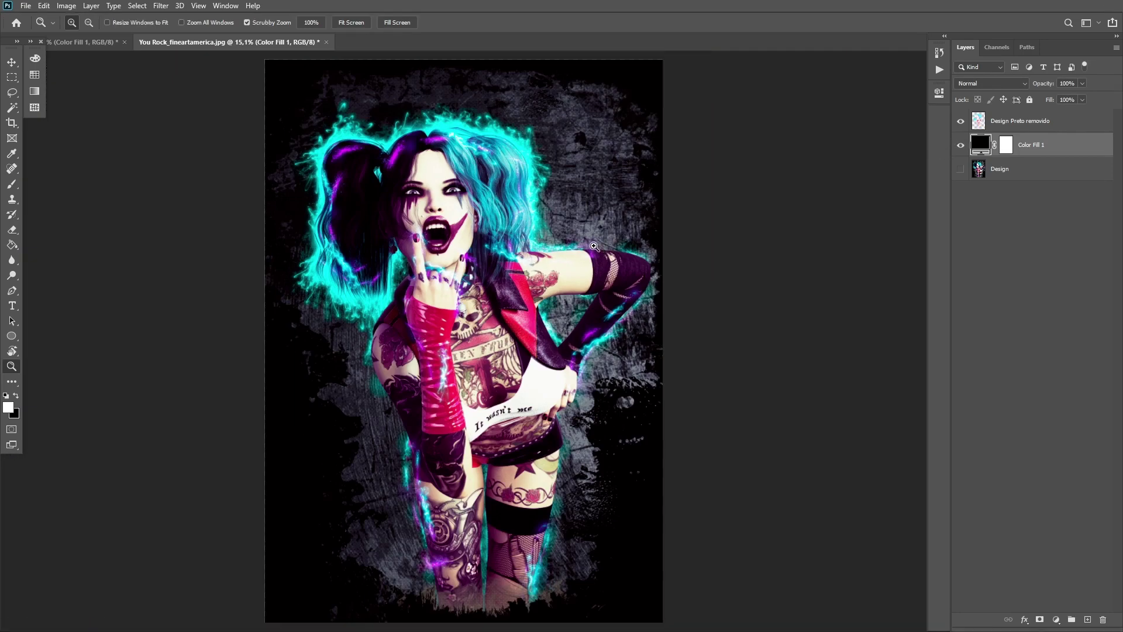
pyautogui.press('f')
pyautogui.click(627, 248)
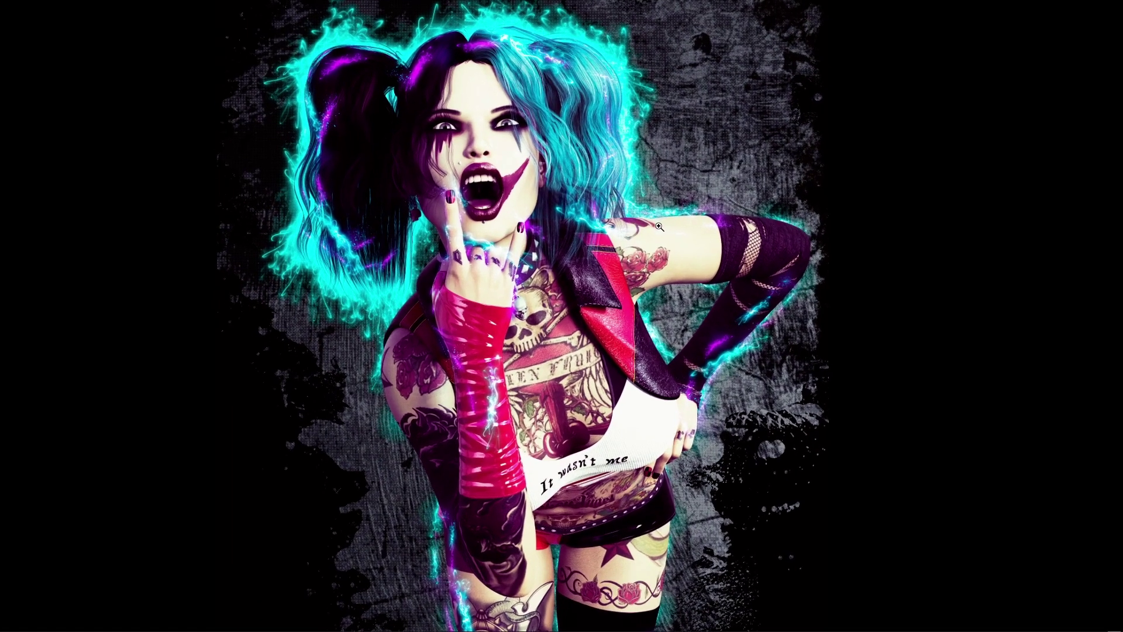
pyautogui.click(650, 228)
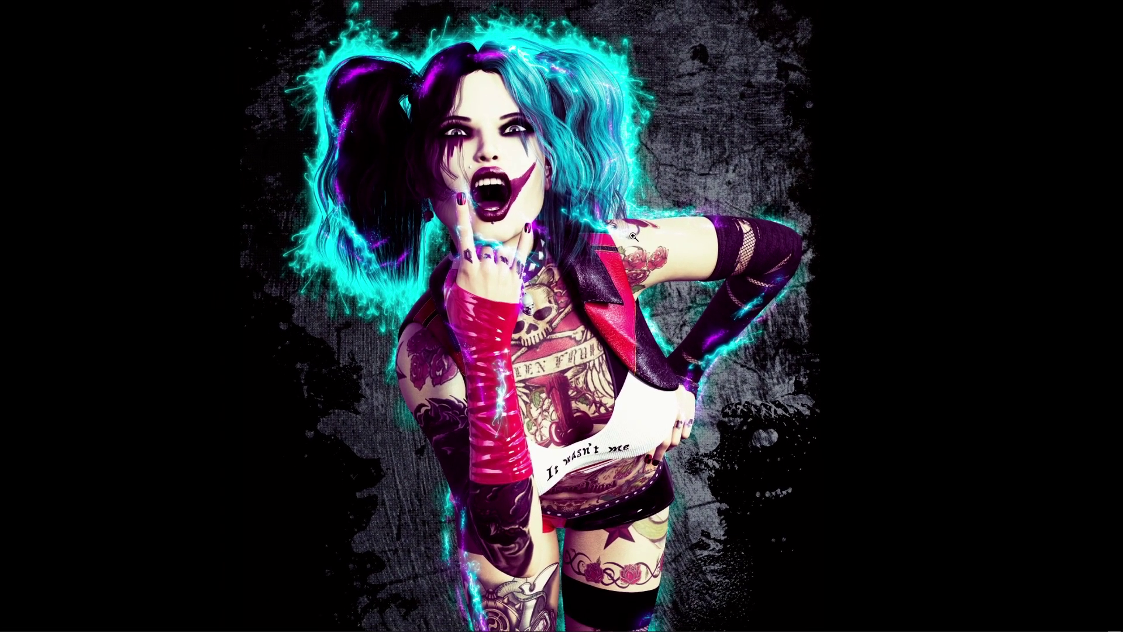
pyautogui.press('f')
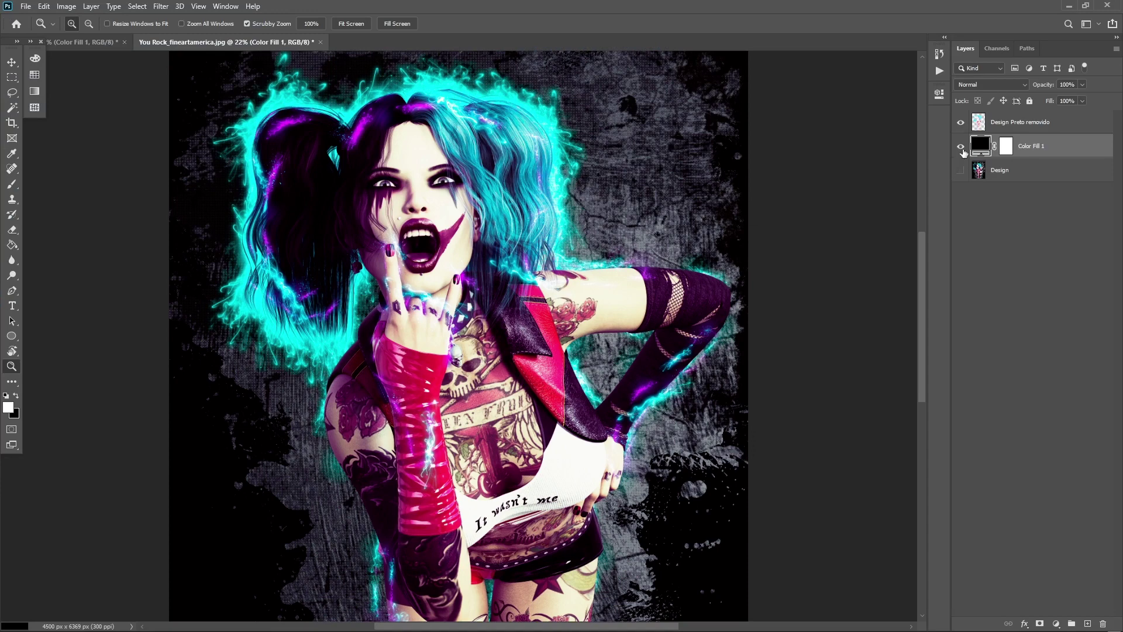
pyautogui.click(960, 150)
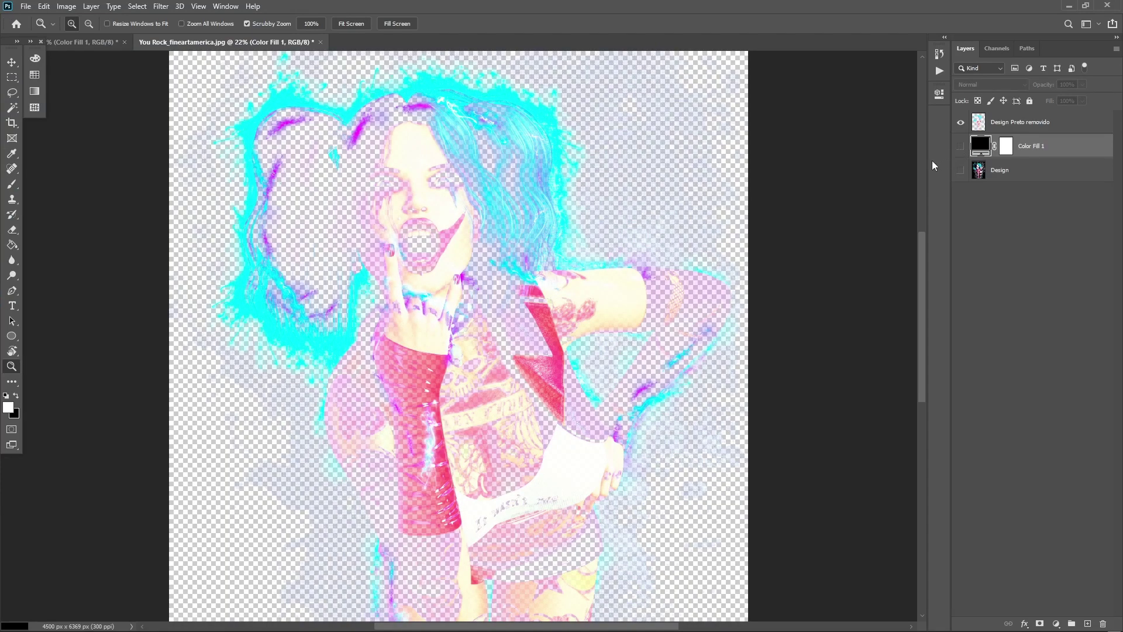